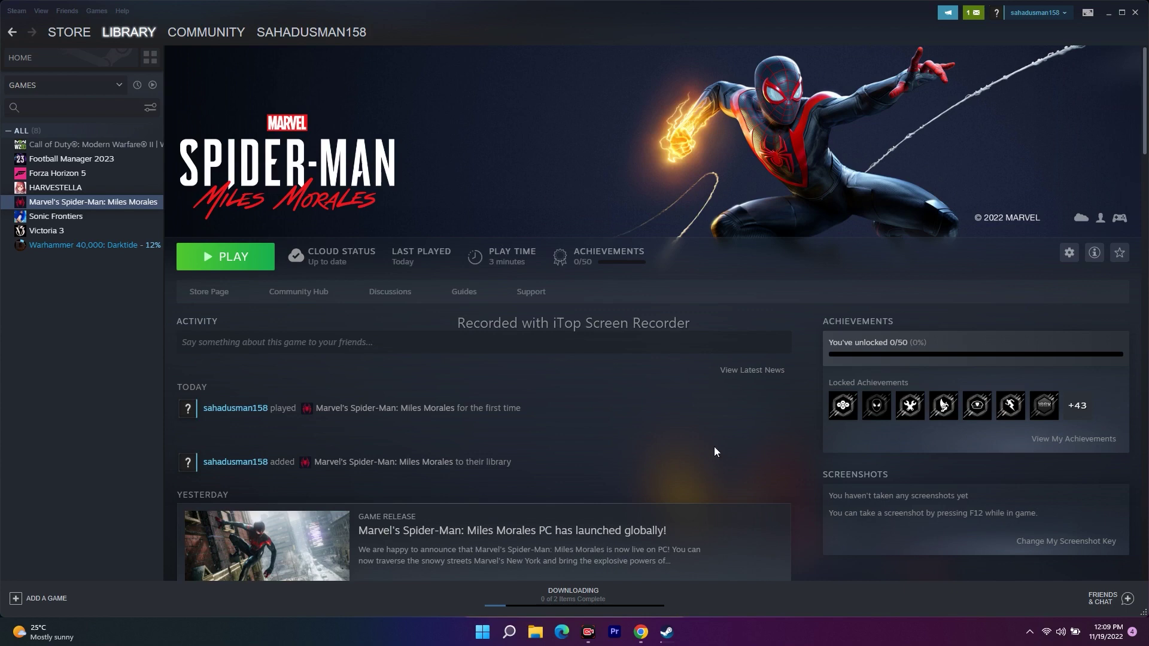
Step: Minimize Steam, search Windows for "steam" and open the file location of the Steam app
click(1108, 12)
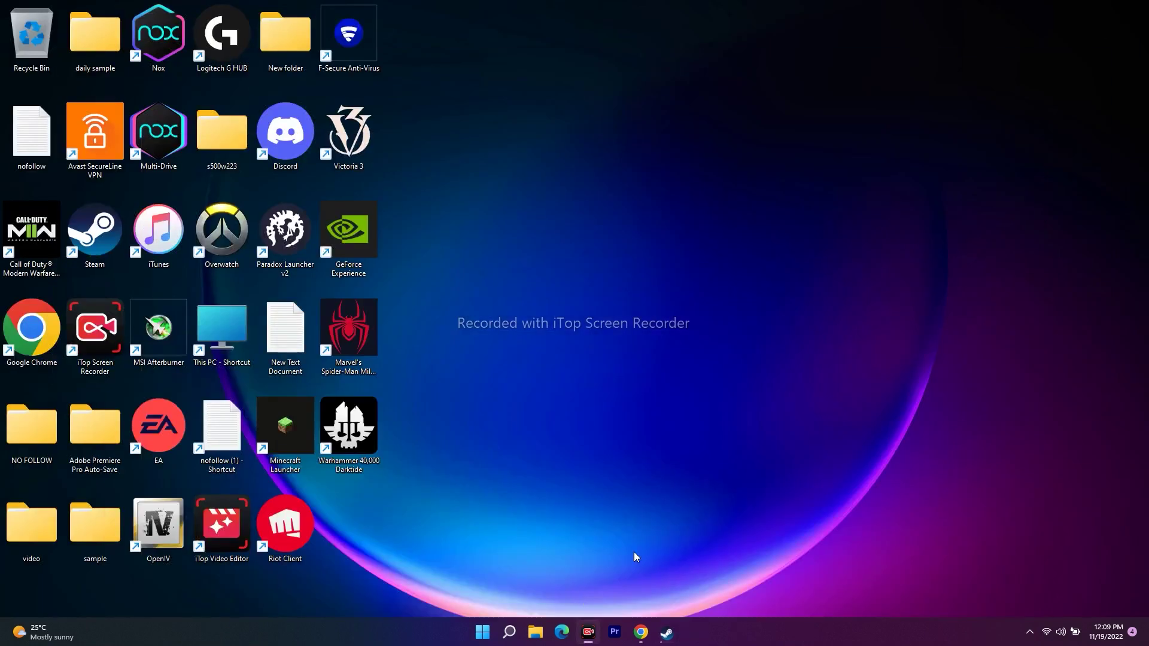
click(510, 632)
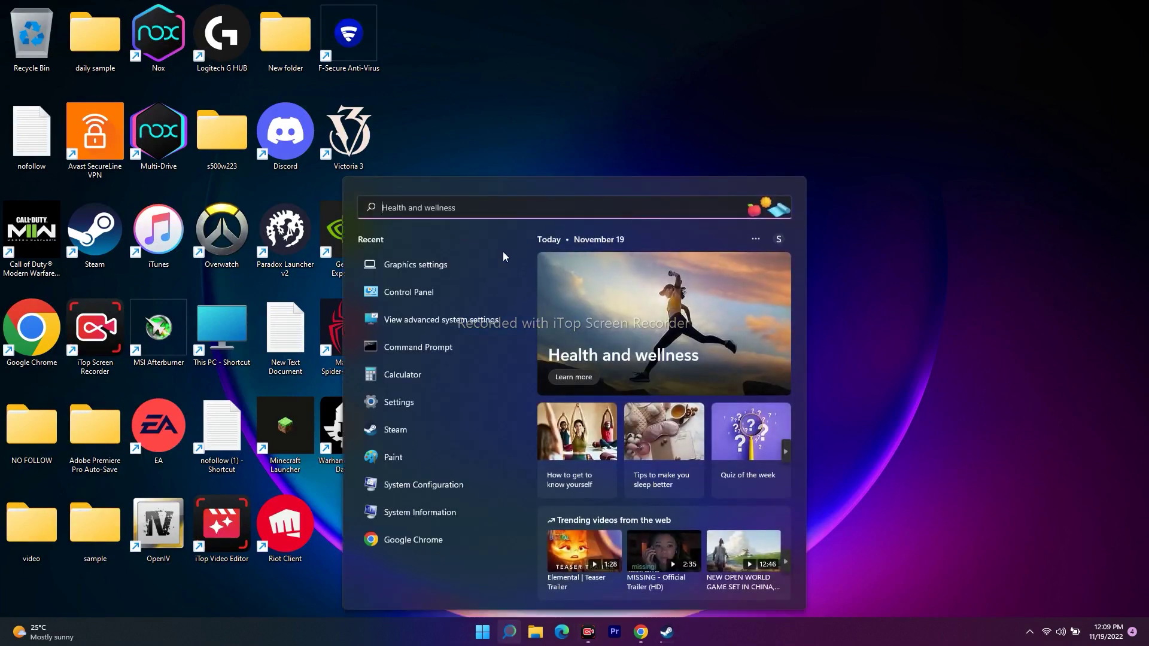
text(steam)
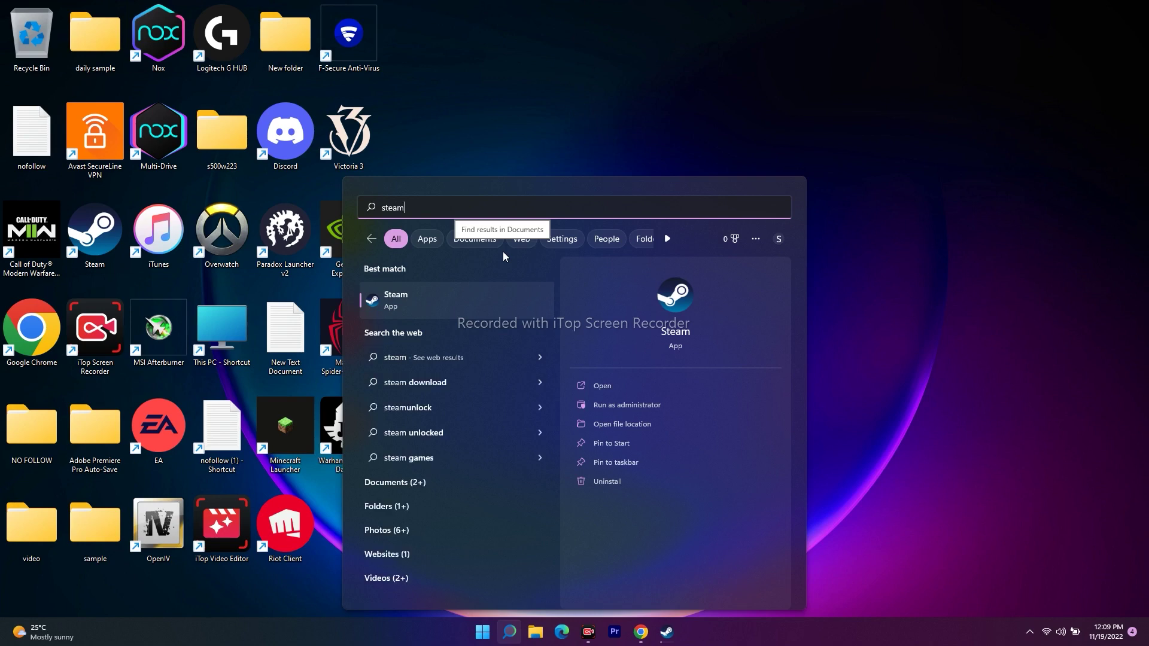
click(617, 426)
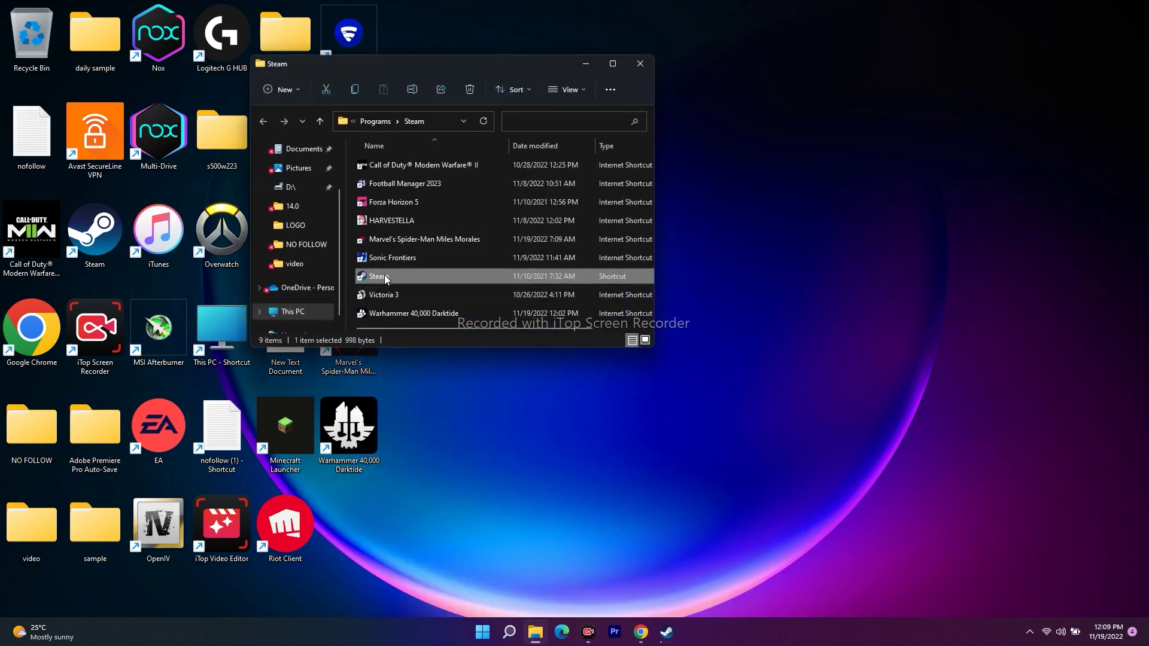
Step: Set the Steam shortcut to run as an administrator in its compatibility properties and close its folder
right_click(382, 276)
click(429, 498)
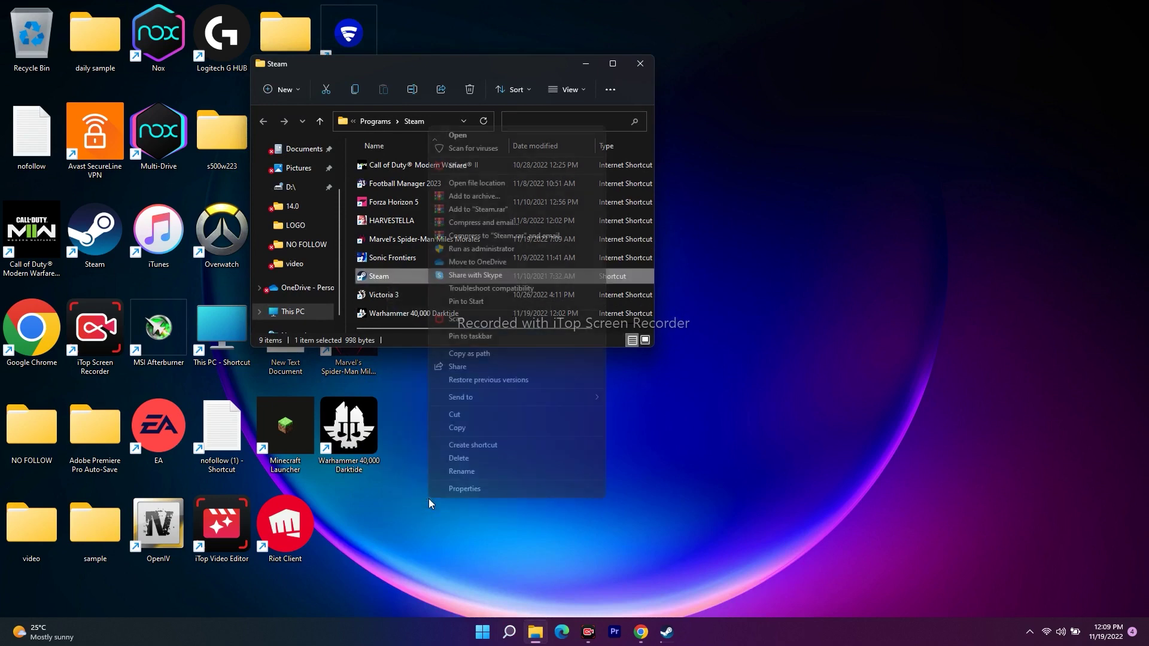
click(479, 489)
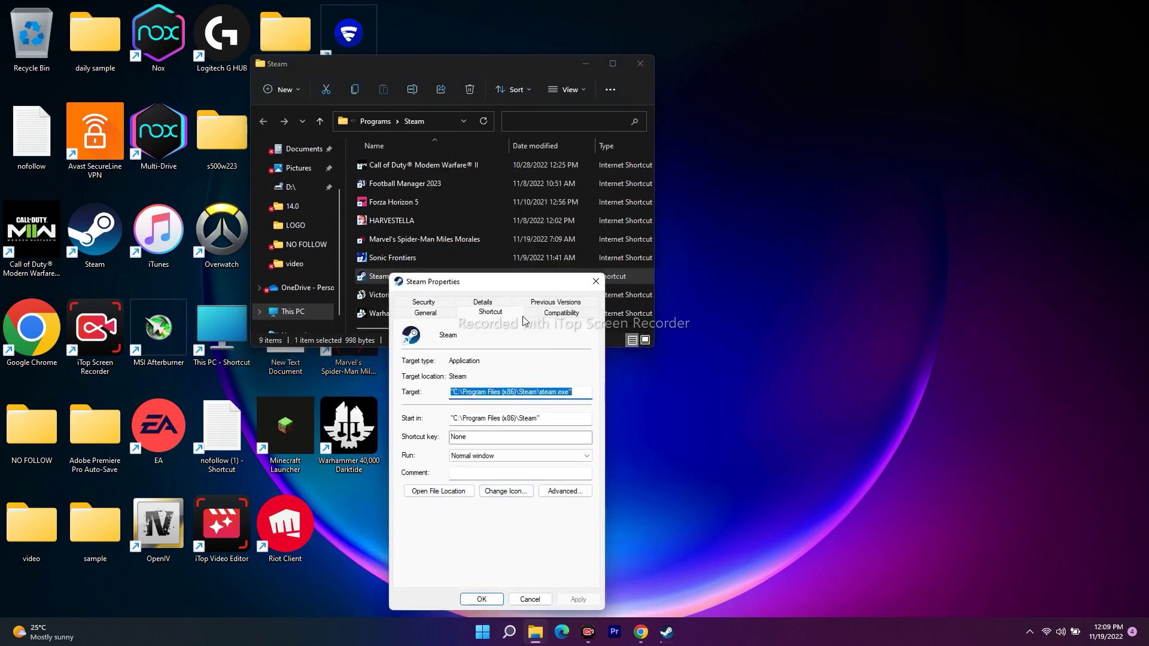
click(553, 313)
drag(524, 288, 815, 60)
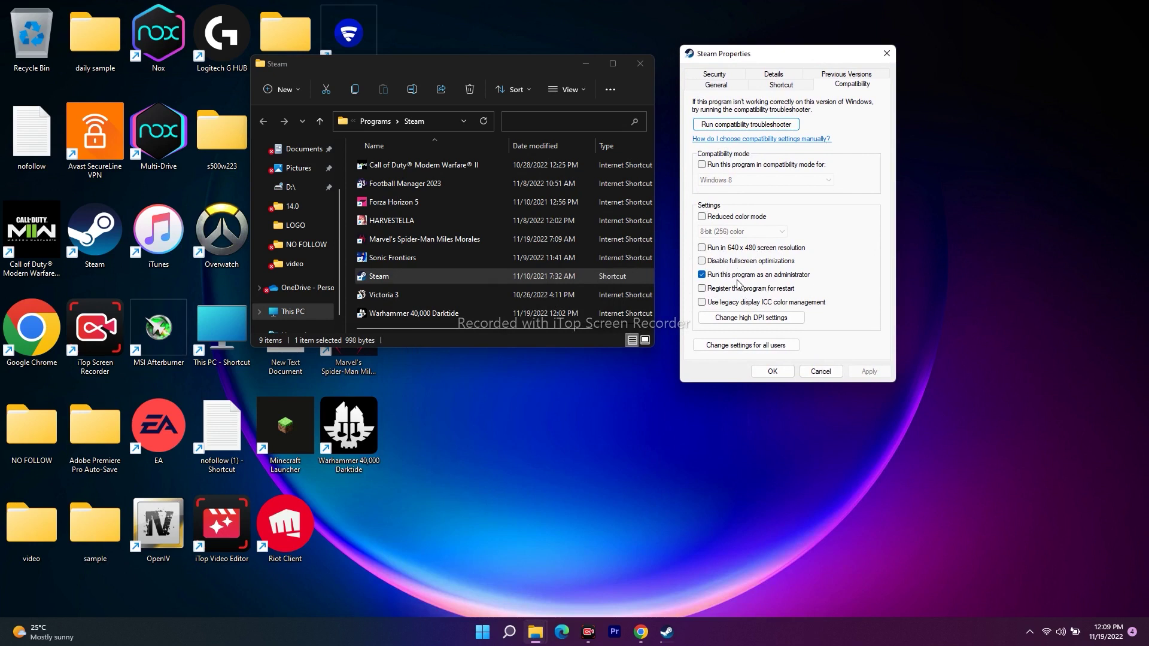
click(702, 276)
click(773, 371)
click(639, 63)
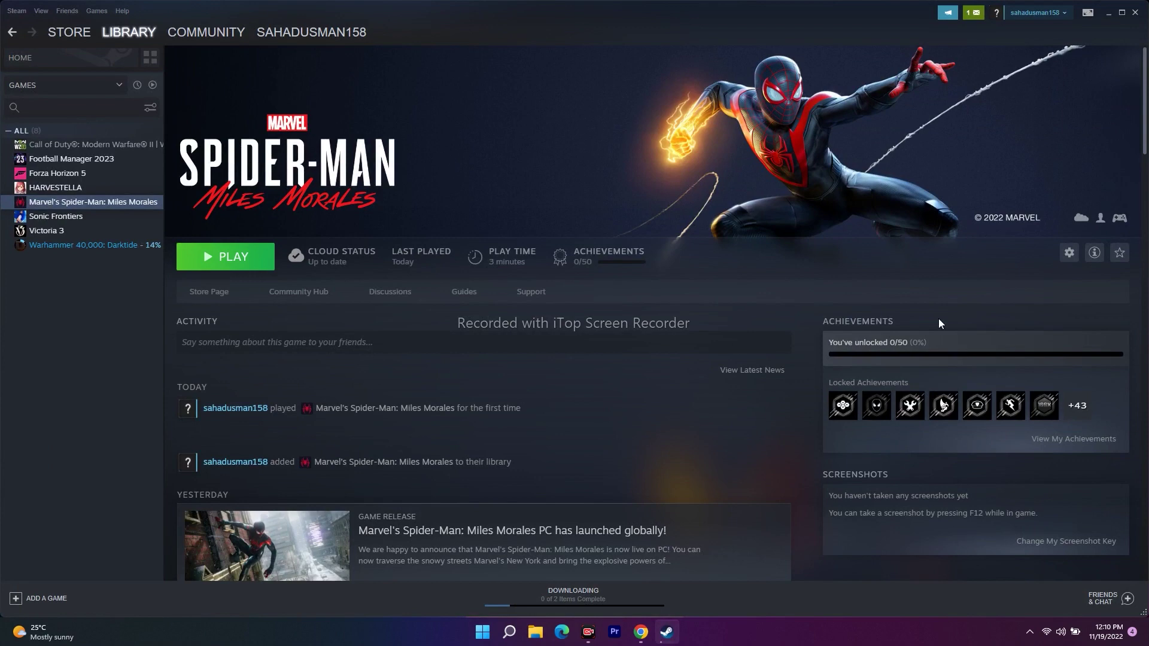
Step: Open Windows Update in the Windows Settings and retry the failed updates, then minimize the window
click(1110, 13)
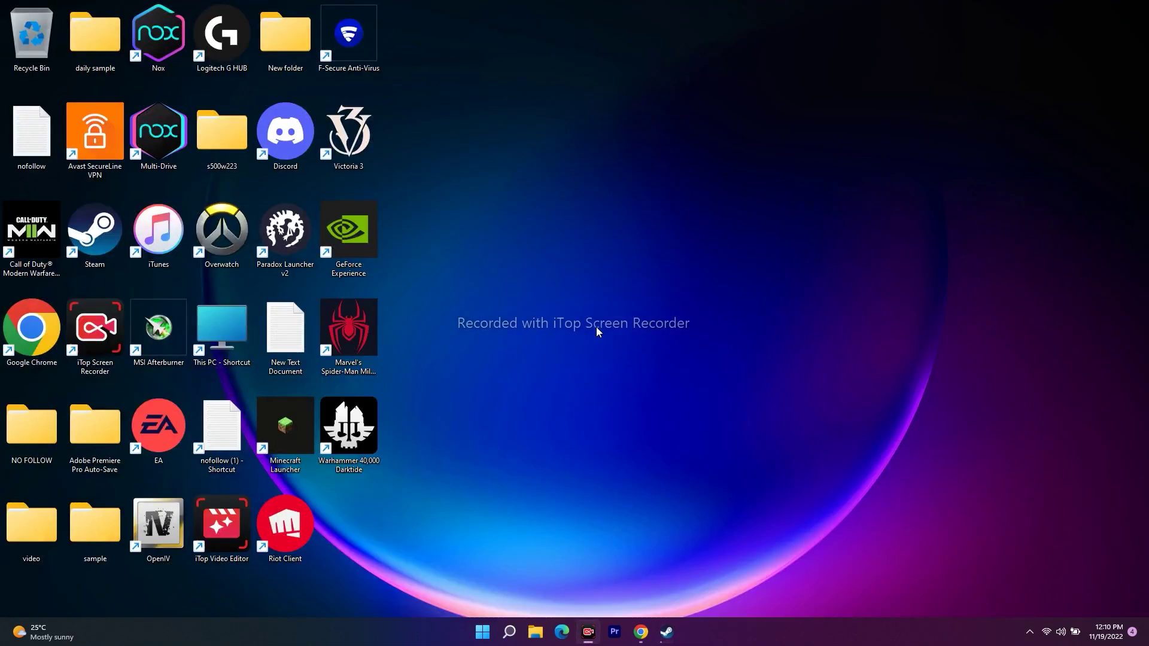
click(509, 632)
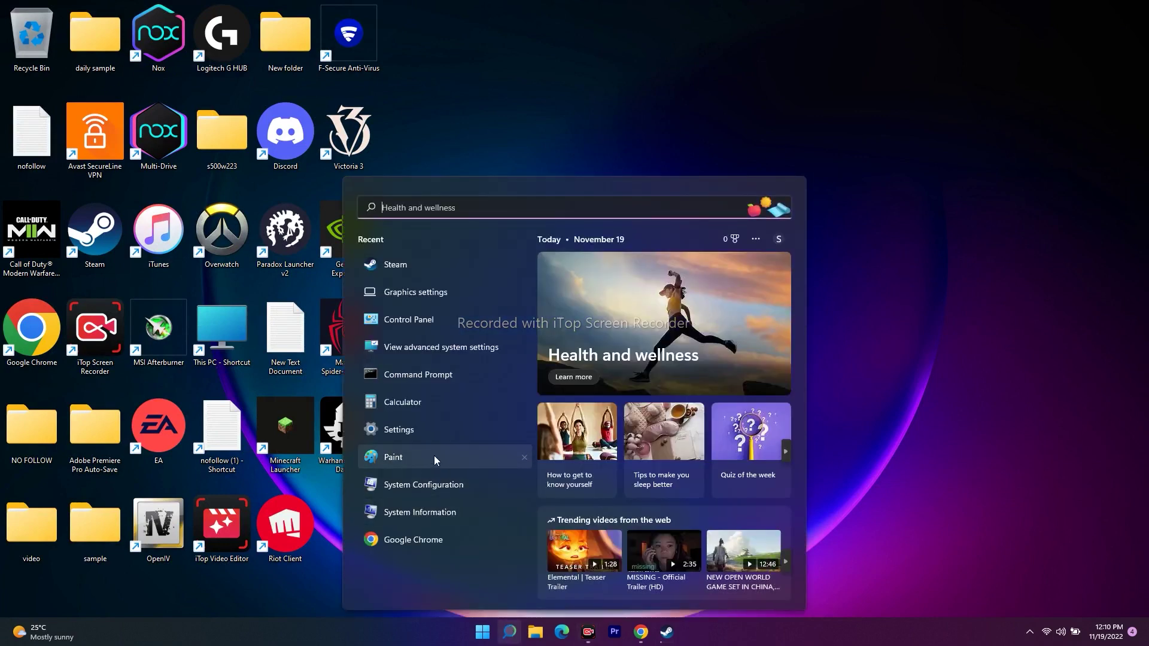
click(414, 431)
click(84, 375)
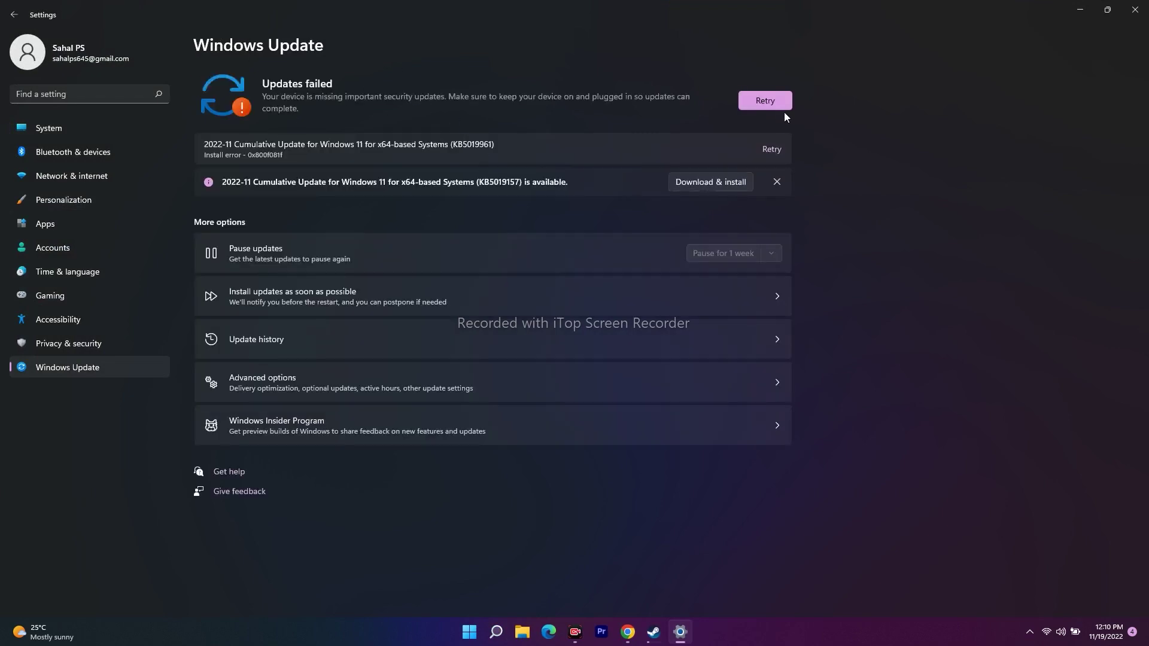
click(781, 106)
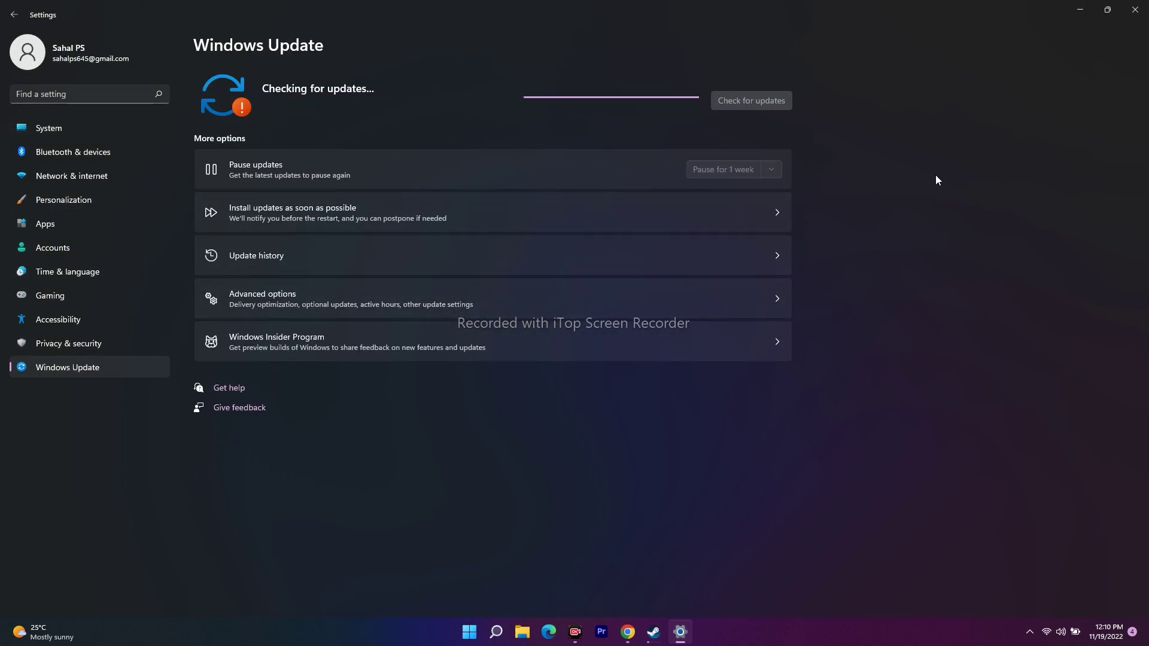
click(1079, 12)
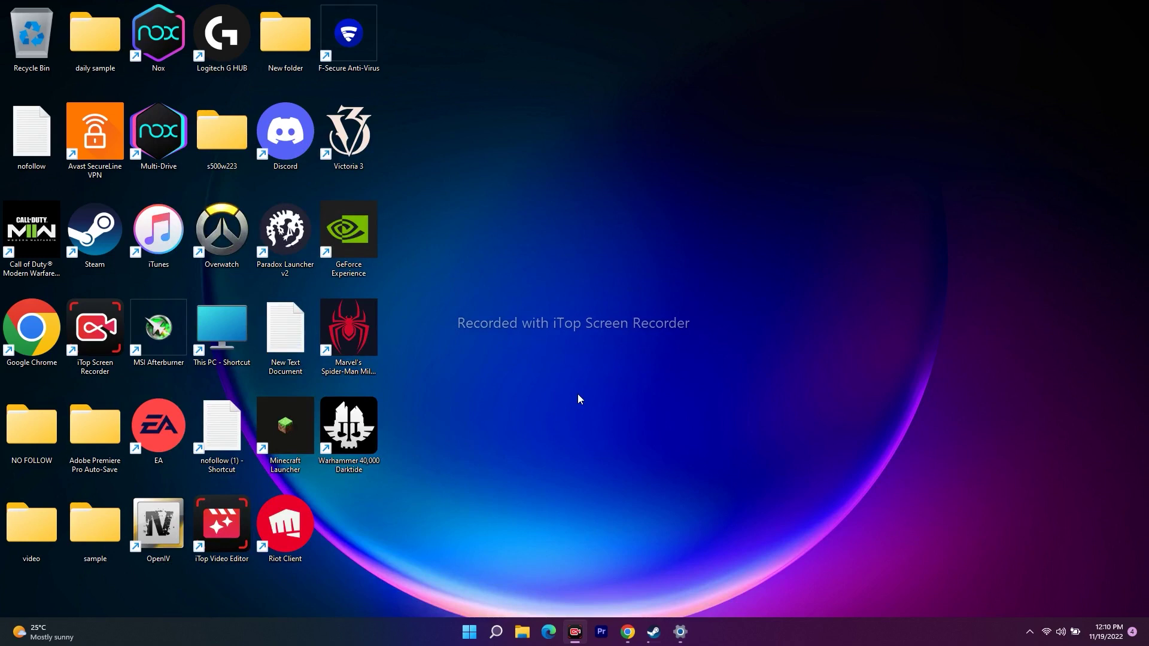
Step: Switch to Chrome and examine the installation options on Microsoft's Windows 10 and Windows 11 download pages
click(628, 629)
click(488, 9)
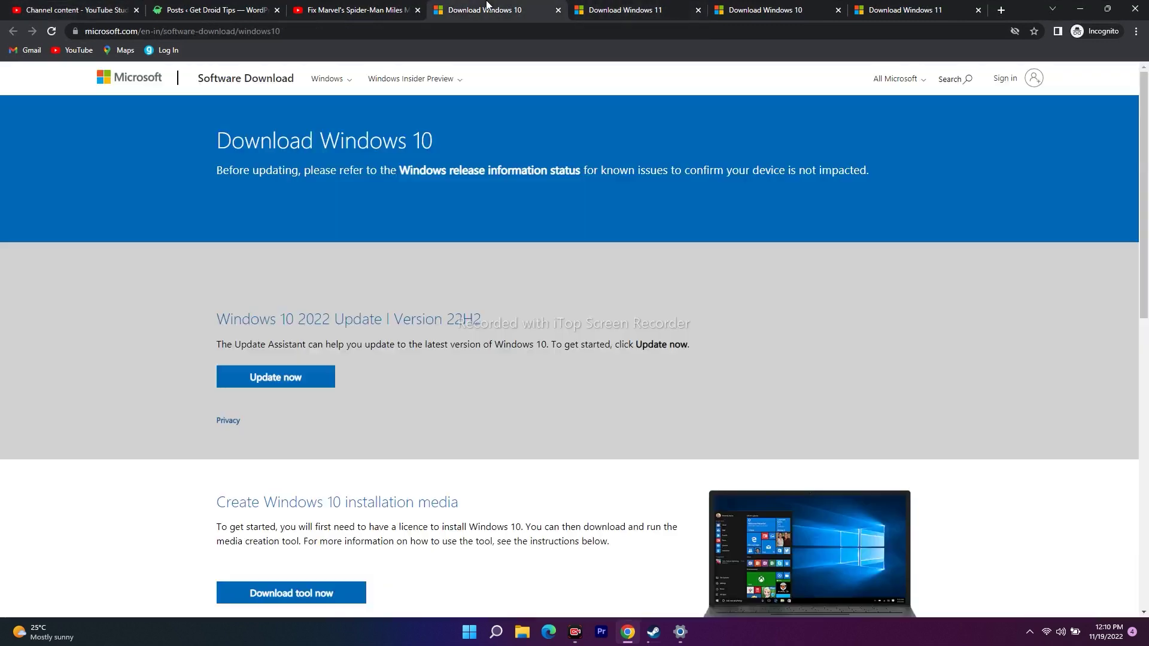
scroll(842, 276, down, 1)
scroll(841, 277, up, 1)
scroll(258, 224, down, 2)
scroll(360, 208, down, 2)
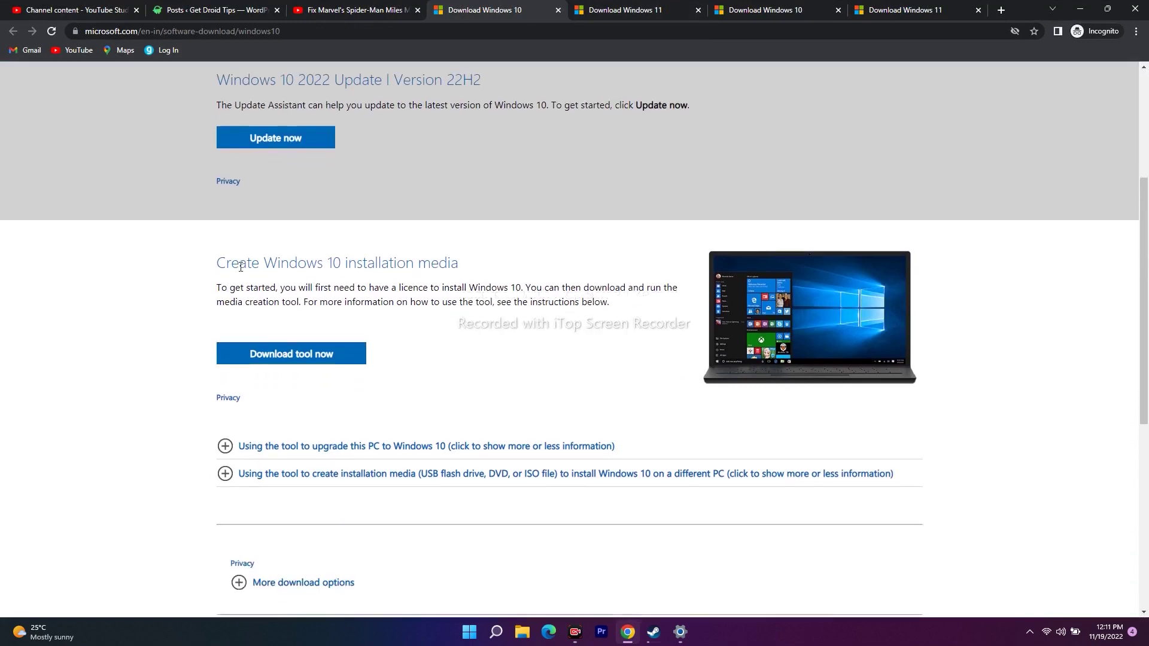
click(628, 9)
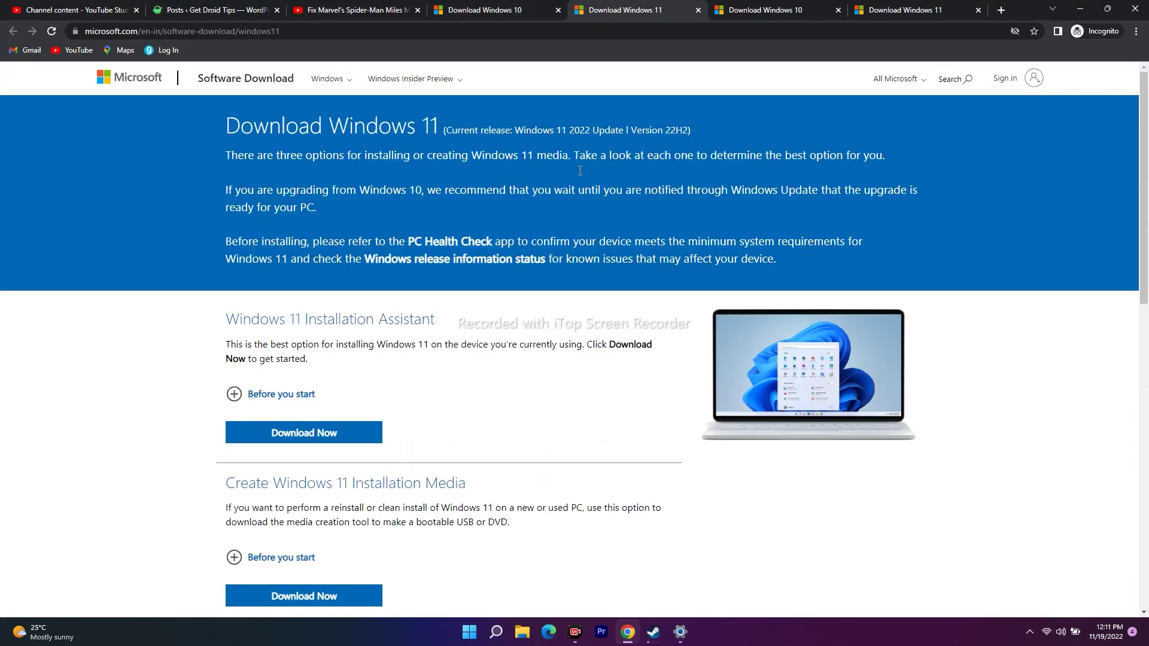
scroll(166, 216, down, 3)
scroll(551, 290, up, 3)
click(518, 6)
scroll(297, 232, up, 3)
scroll(297, 232, down, 3)
click(635, 12)
scroll(518, 277, down, 3)
scroll(429, 313, up, 1)
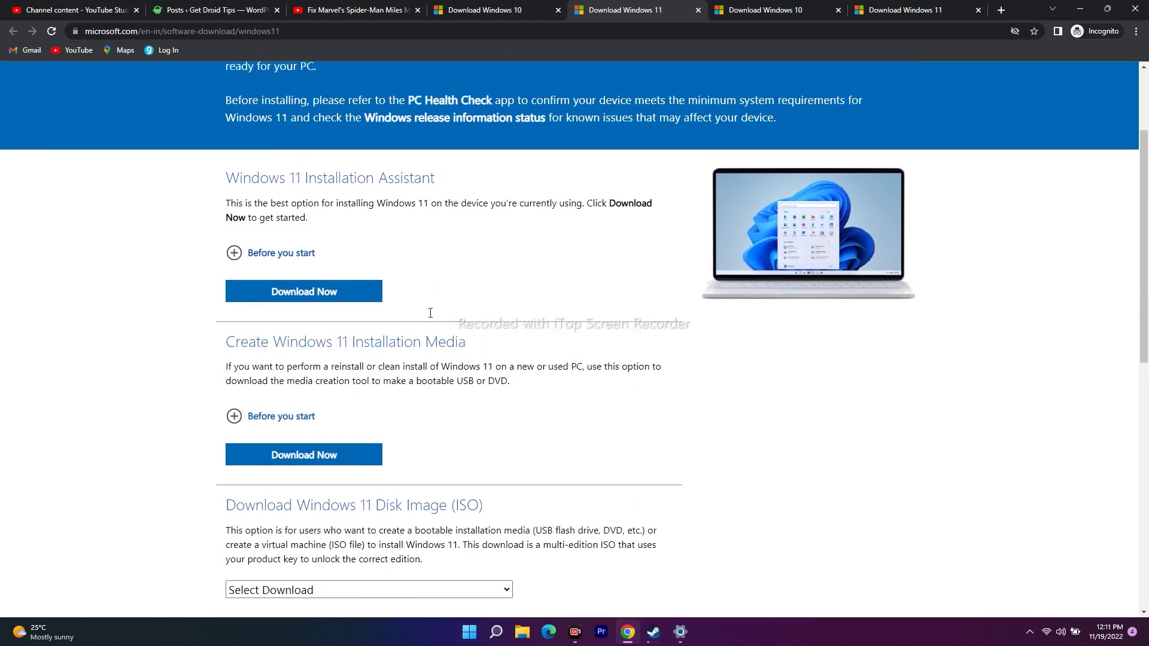
Step: Download and run the Windows 11 Installation Assistant, and close it at the PC Health Check page
drag(226, 199, 451, 213)
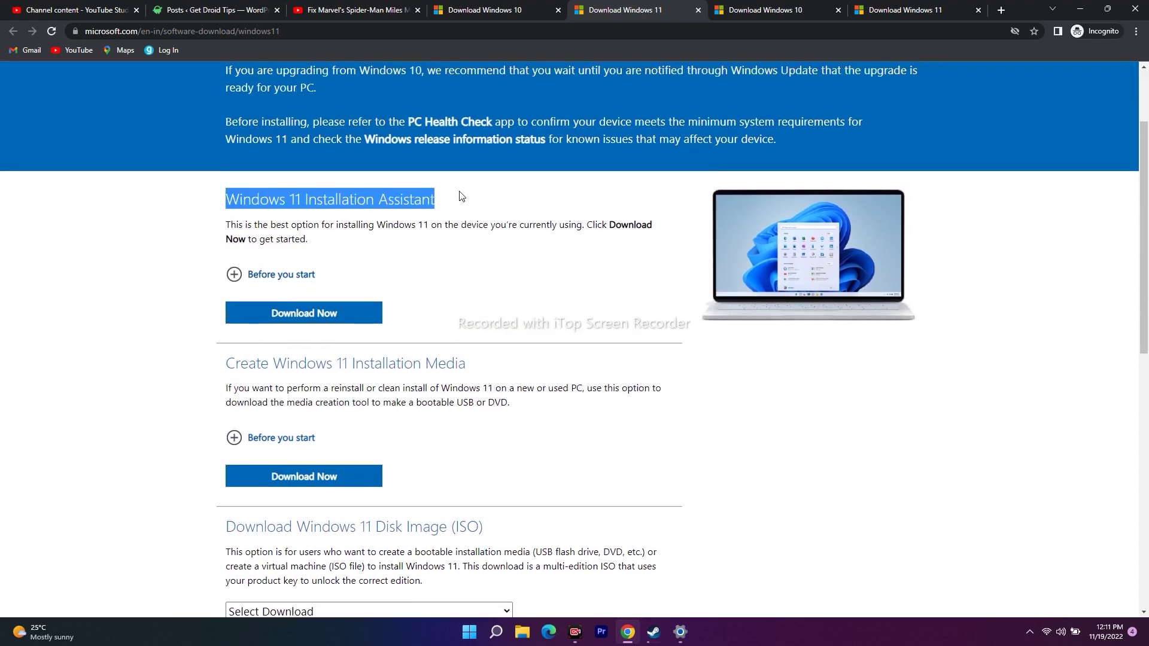
click(338, 313)
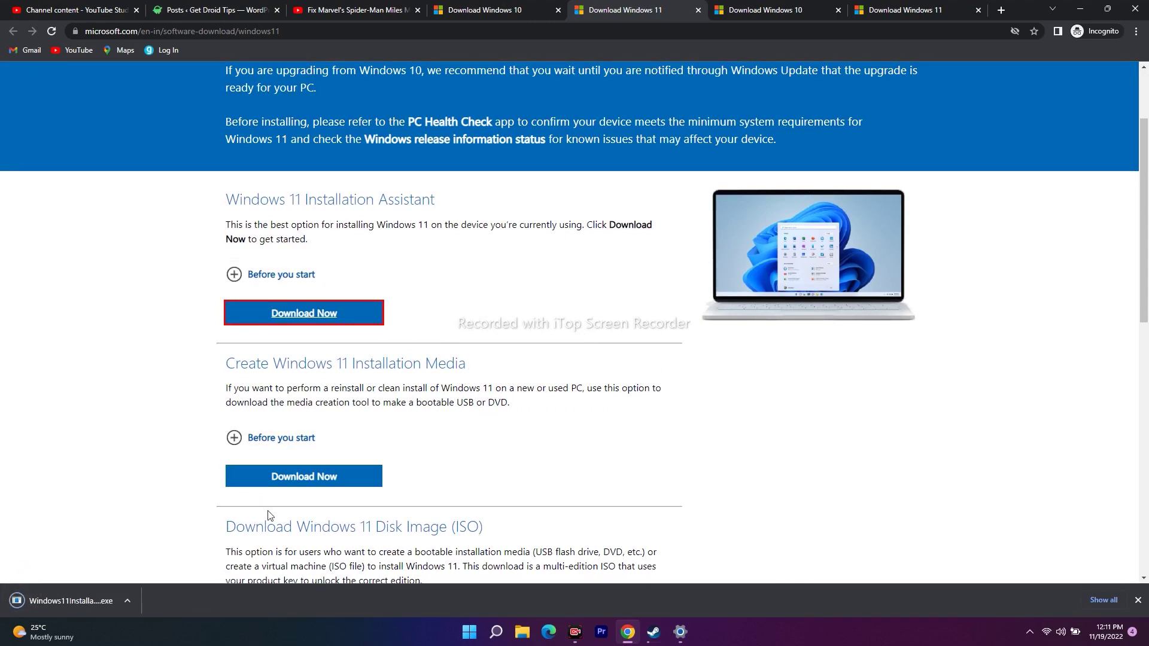
click(126, 601)
click(149, 526)
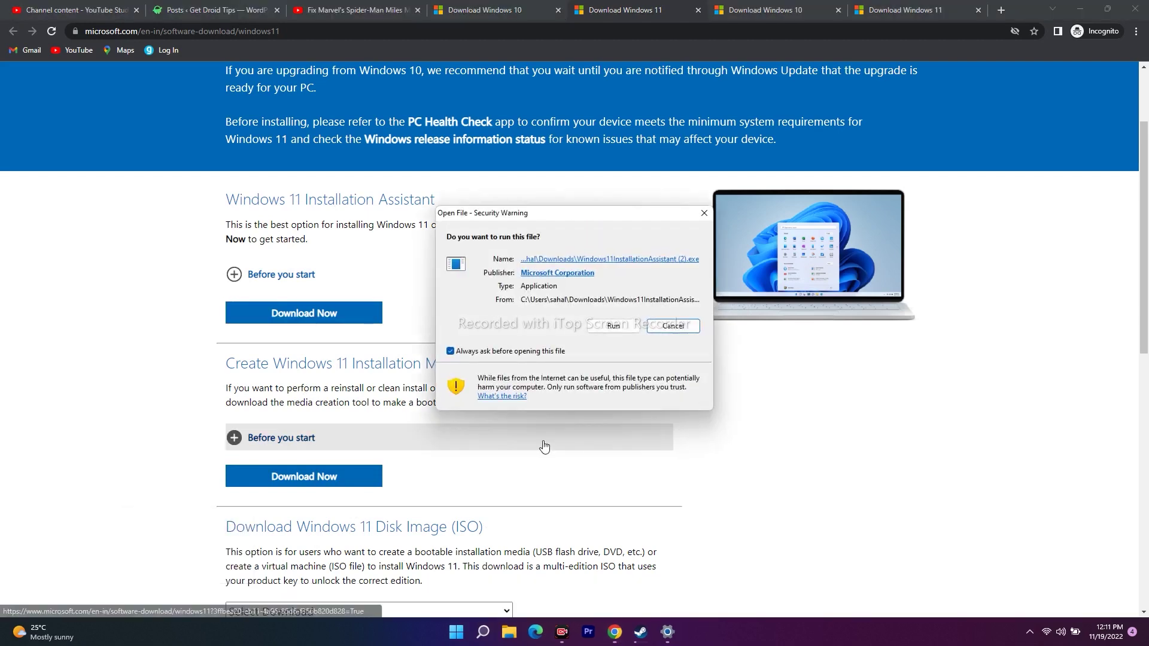
click(534, 324)
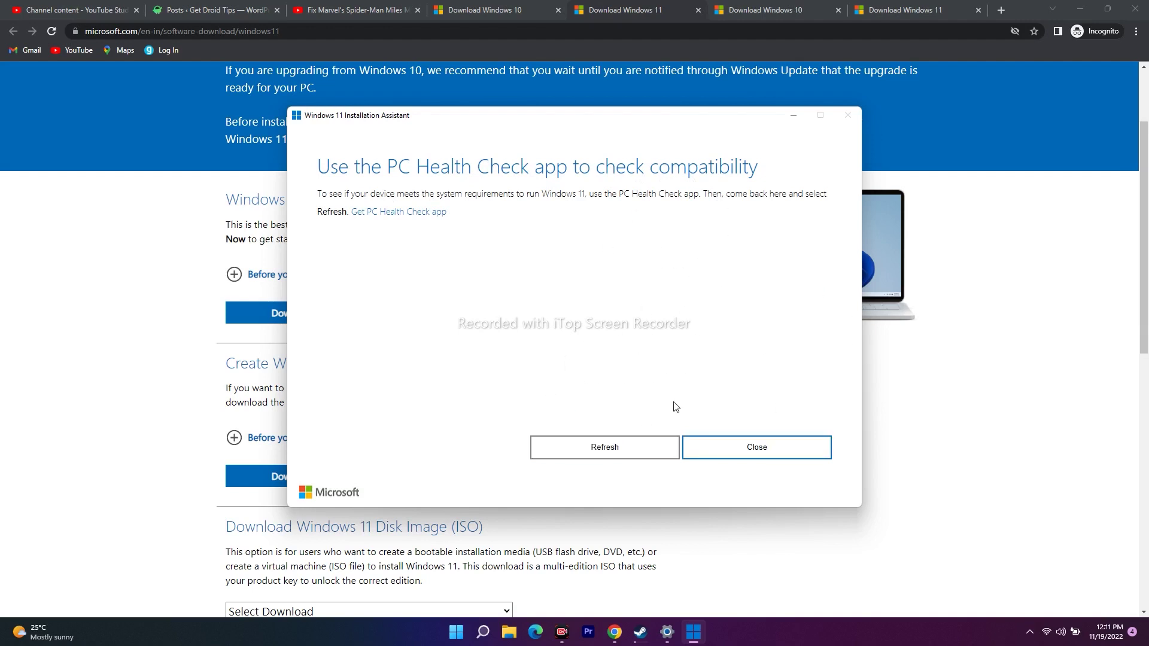
click(781, 454)
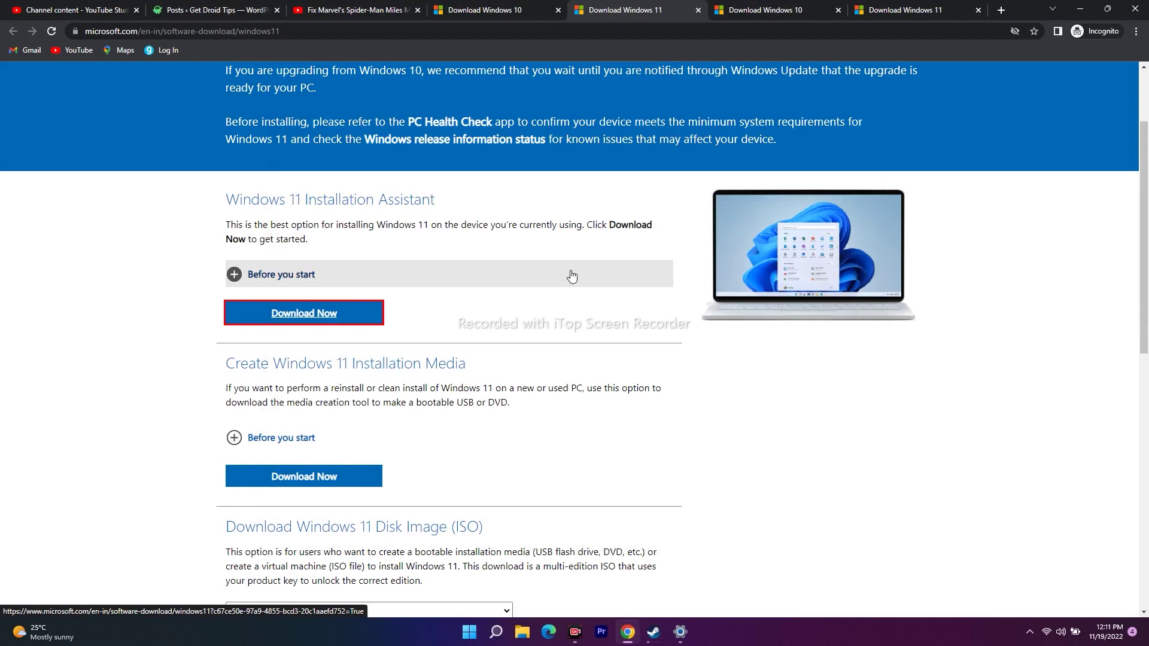
Step: Compare the Windows 10 update and installation media options with the Windows 11 Installation Assistant section across the open download pages
click(505, 6)
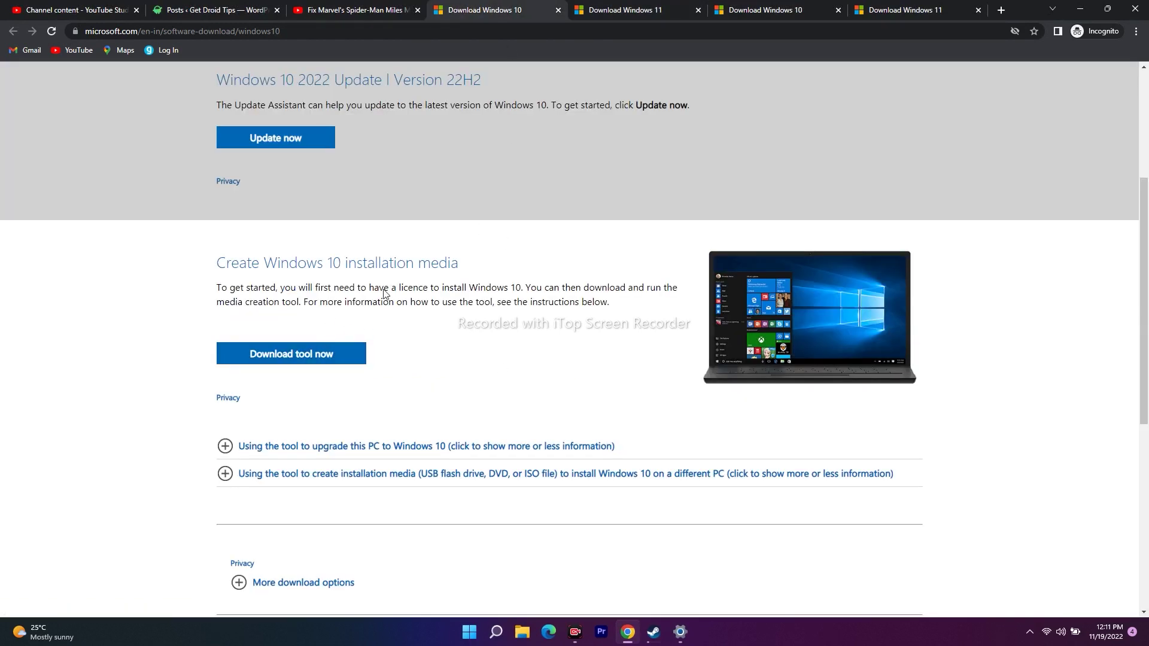
scroll(336, 257, up, 1)
scroll(477, 350, down, 1)
click(625, 9)
drag(239, 199, 456, 192)
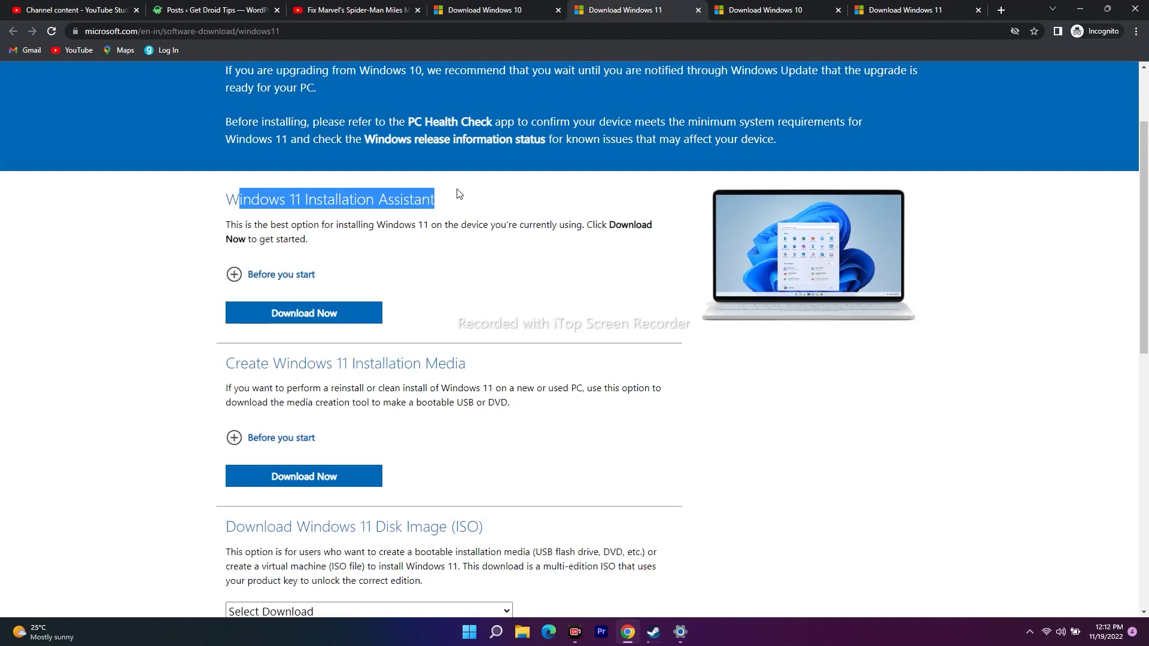
click(458, 197)
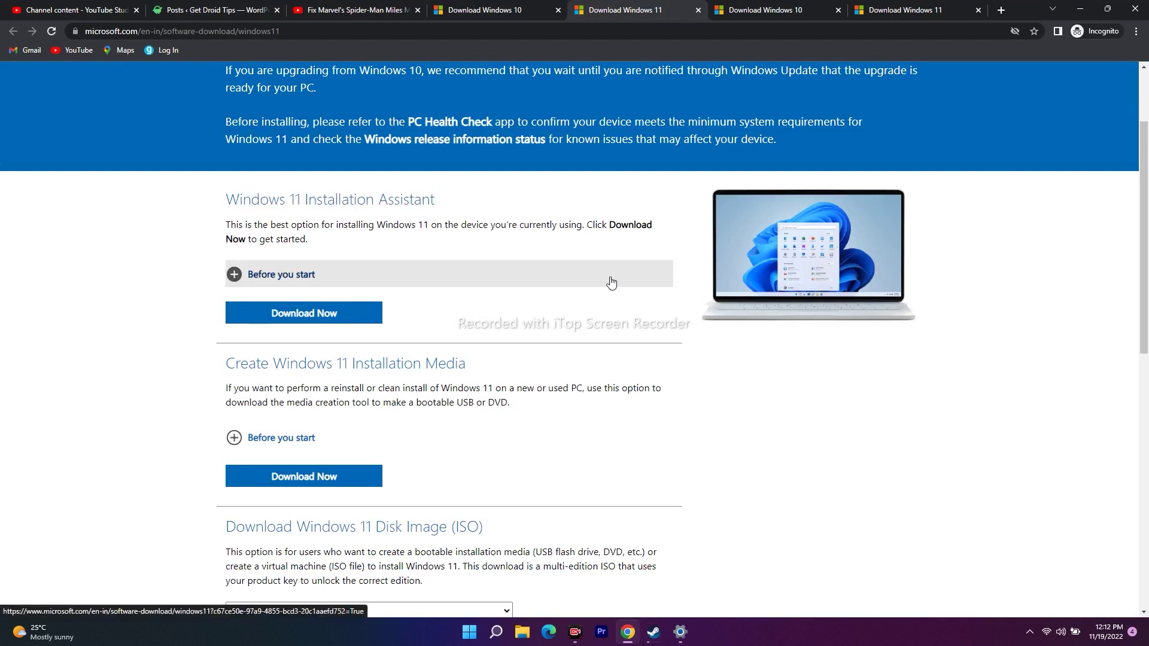
click(757, 10)
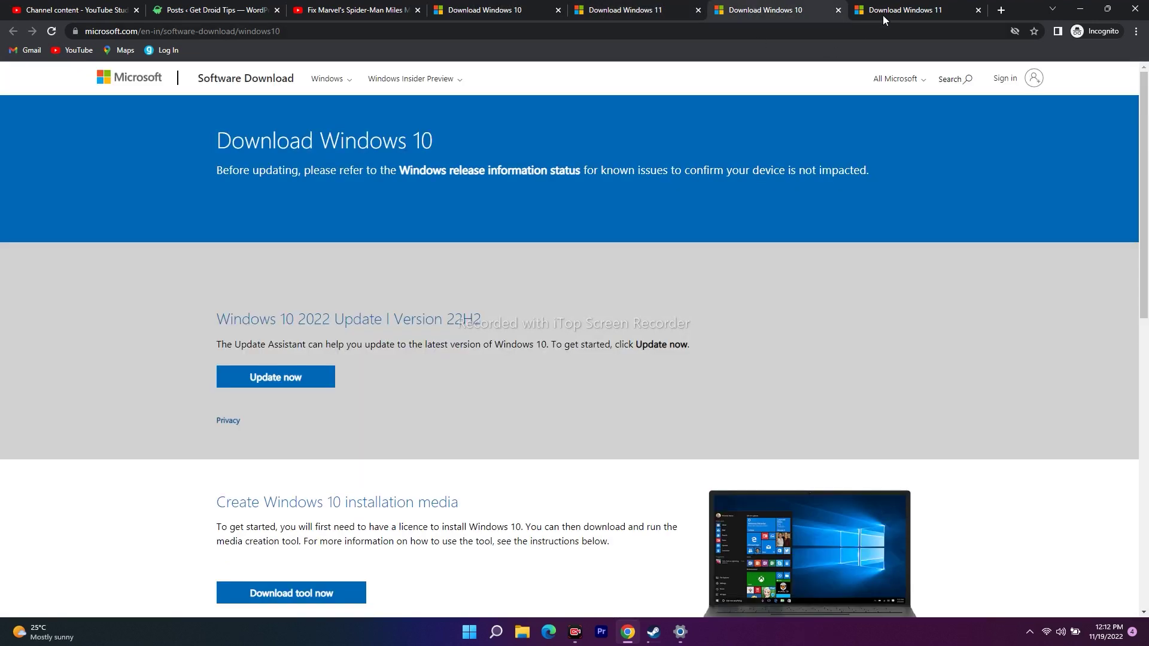
click(885, 9)
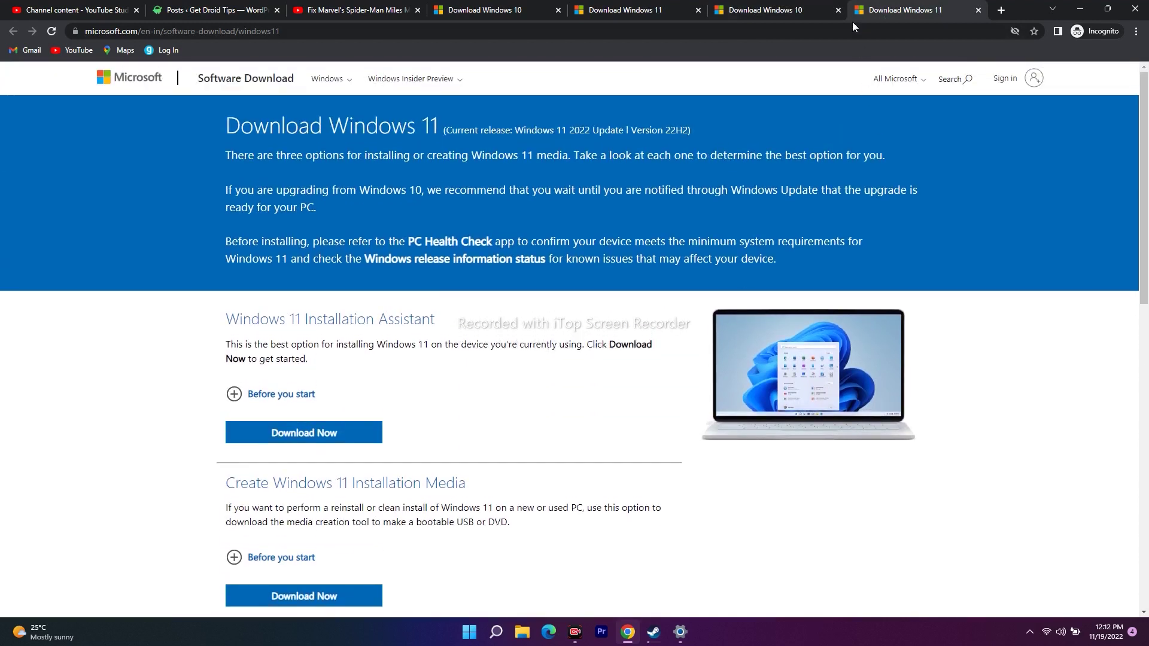
click(778, 10)
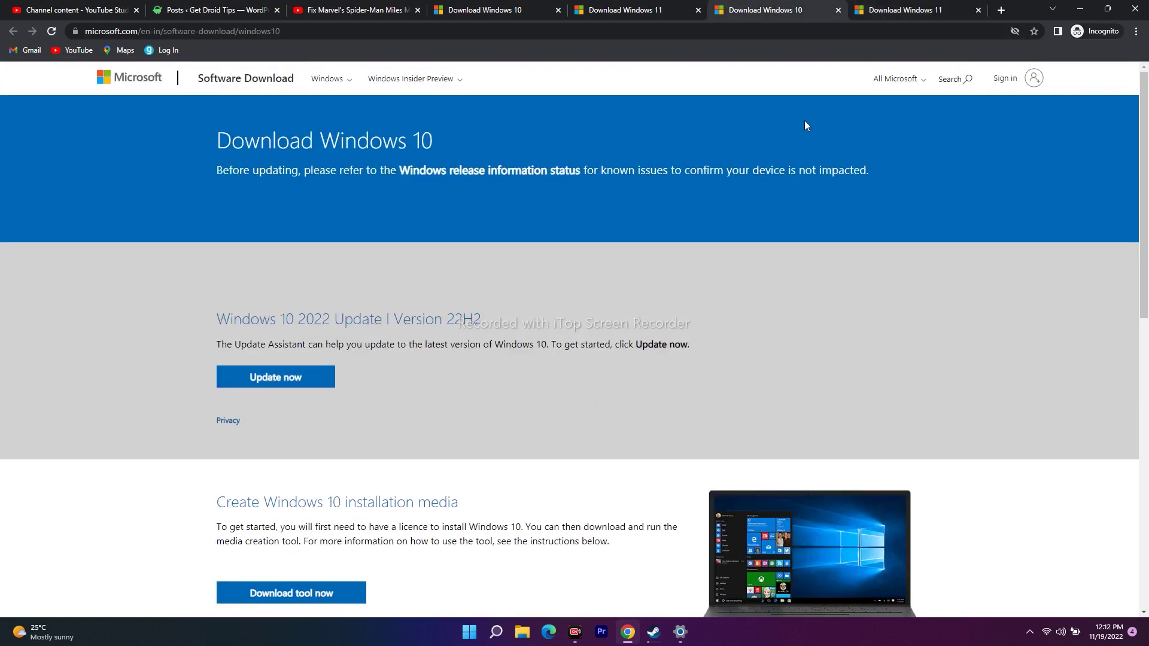
Step: Download the Windows 11 media creation tool from the Create Windows 11 Installation Media section and run mediacreationtool.exe
click(912, 10)
scroll(260, 321, down, 3)
scroll(260, 321, down, 2)
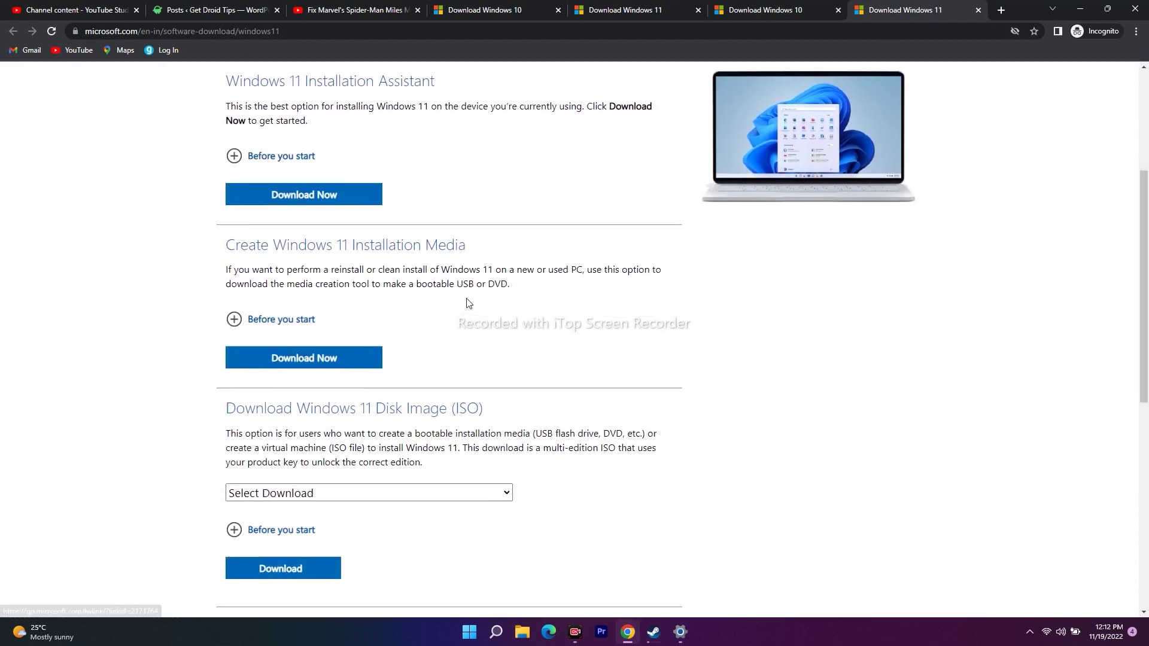
drag(222, 243, 482, 244)
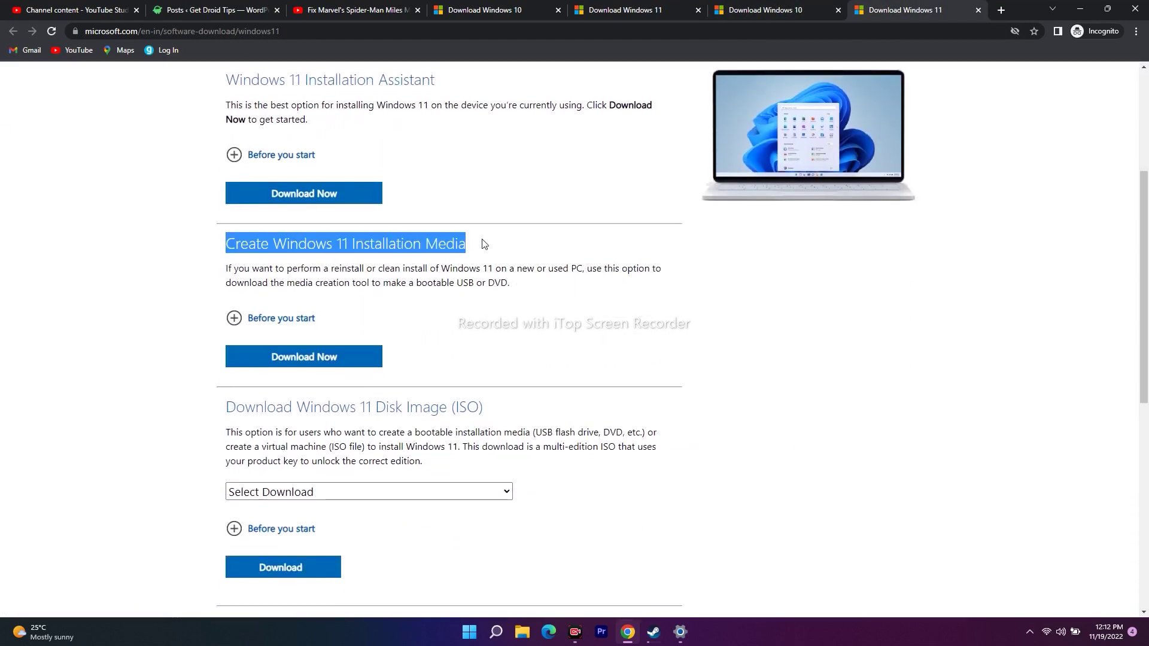
click(688, 320)
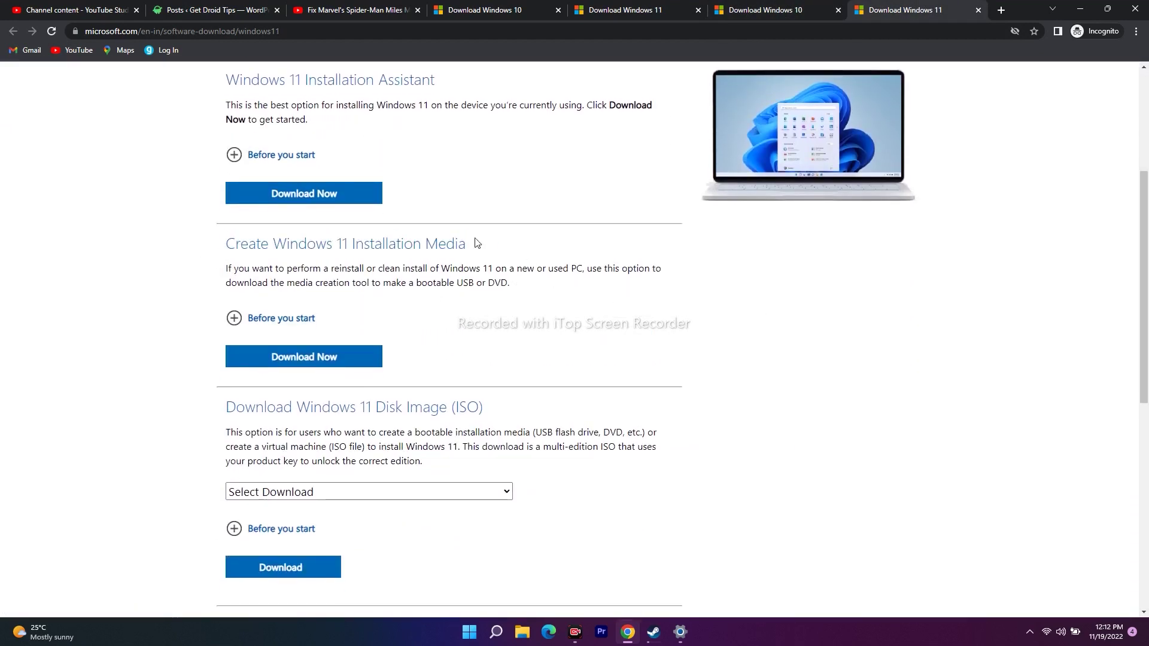
click(318, 356)
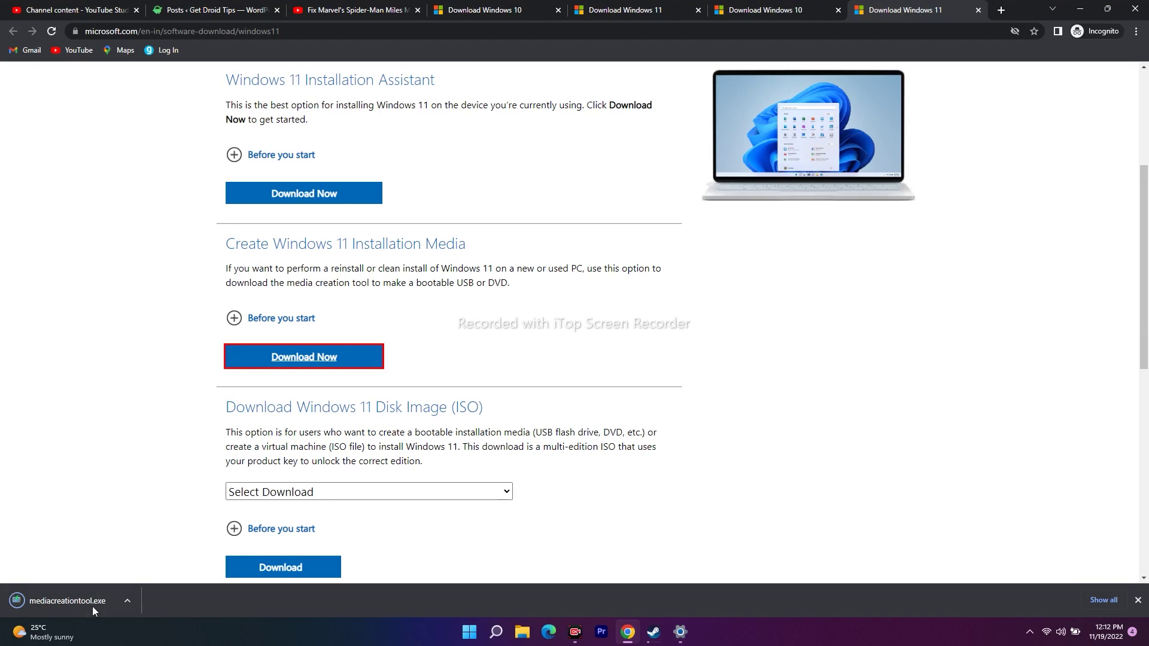
click(126, 600)
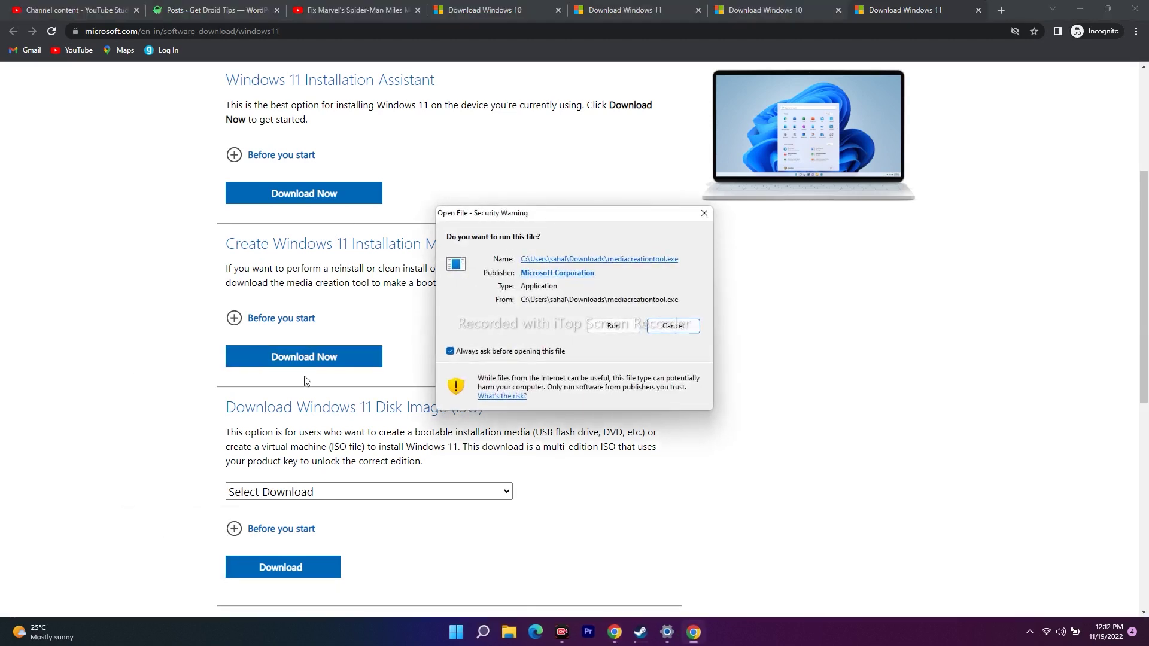
click(579, 324)
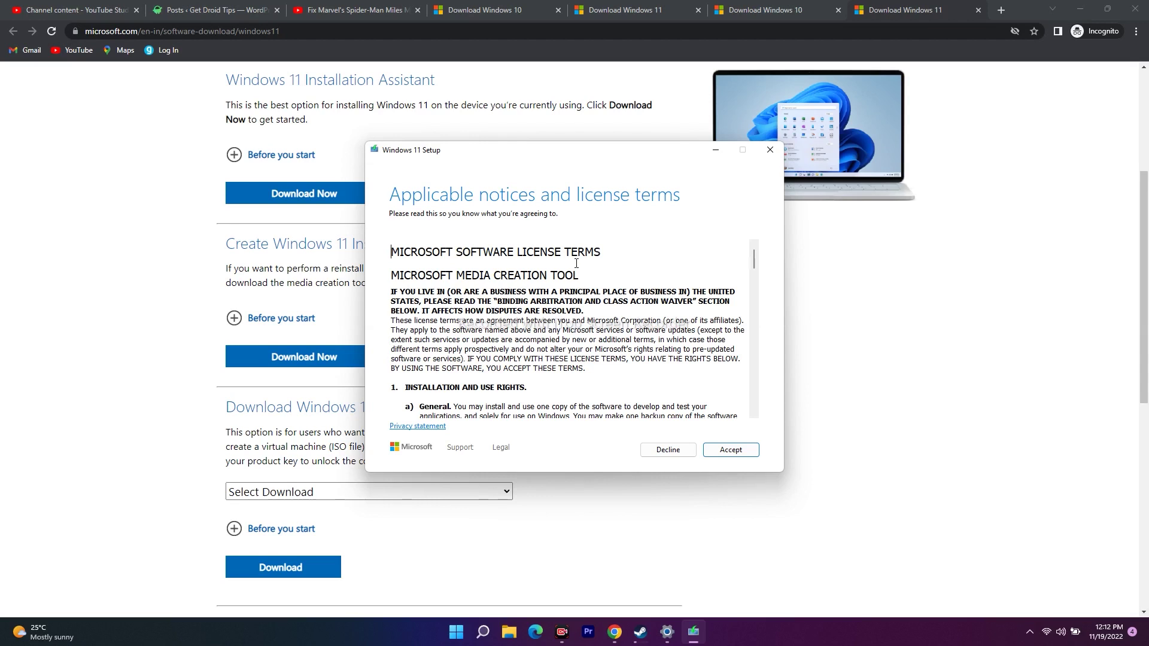
Step: Accept the Windows 11 Setup license terms, keep the recommended language and edition, and choose ISO file as the media
scroll(439, 346, down, 15)
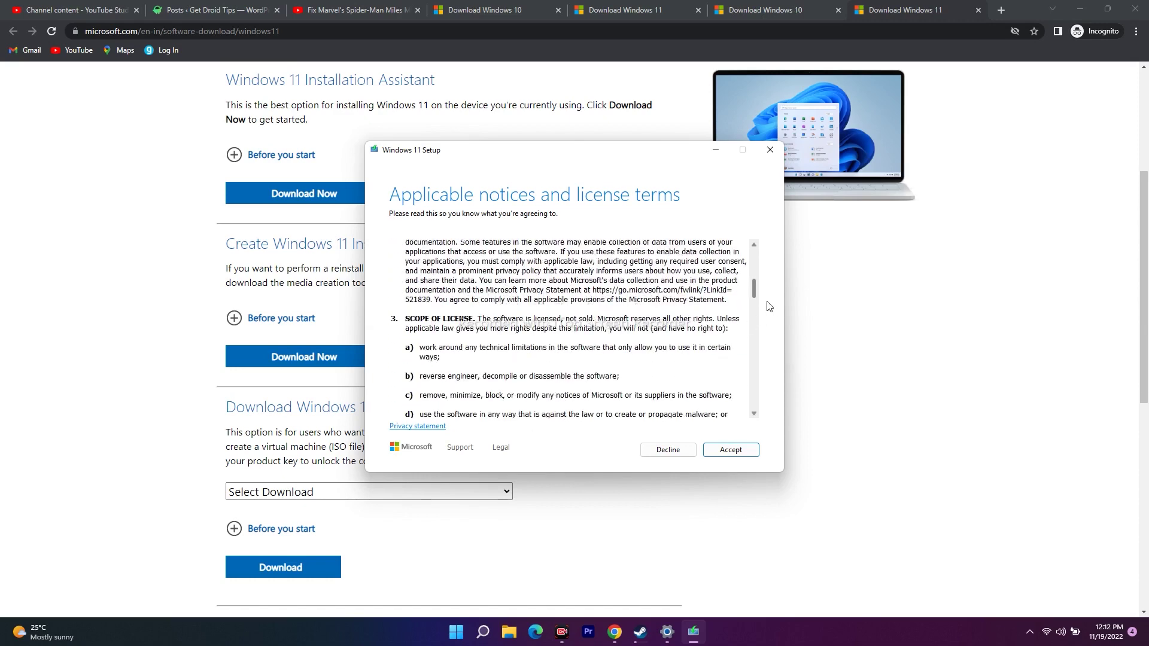
click(730, 449)
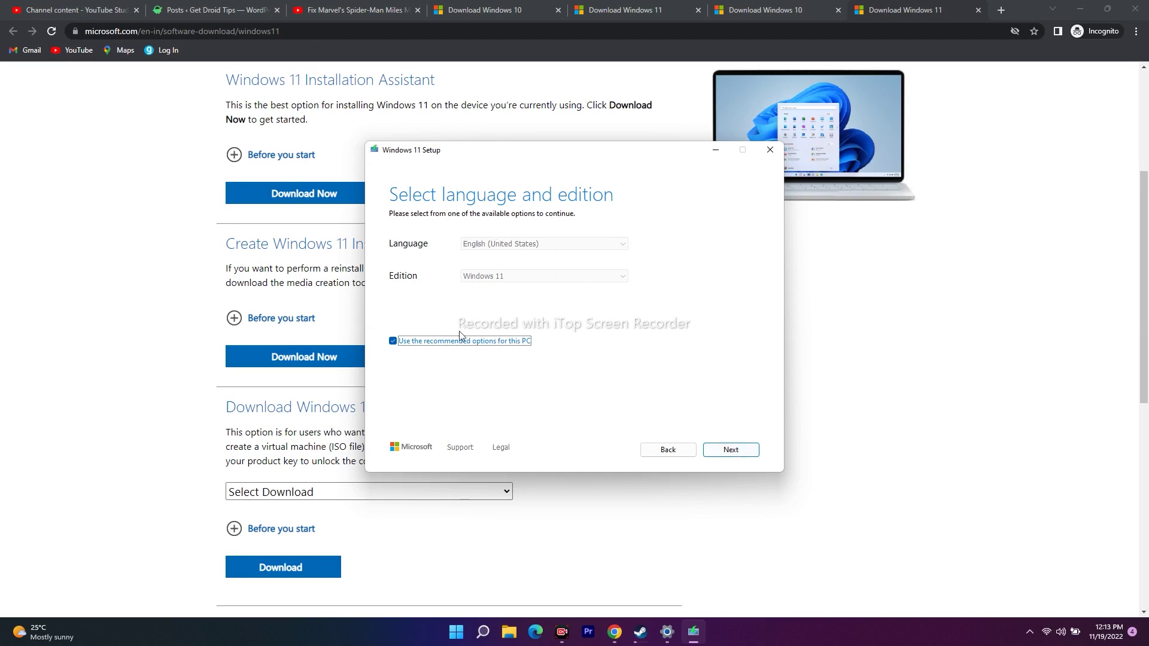
click(733, 450)
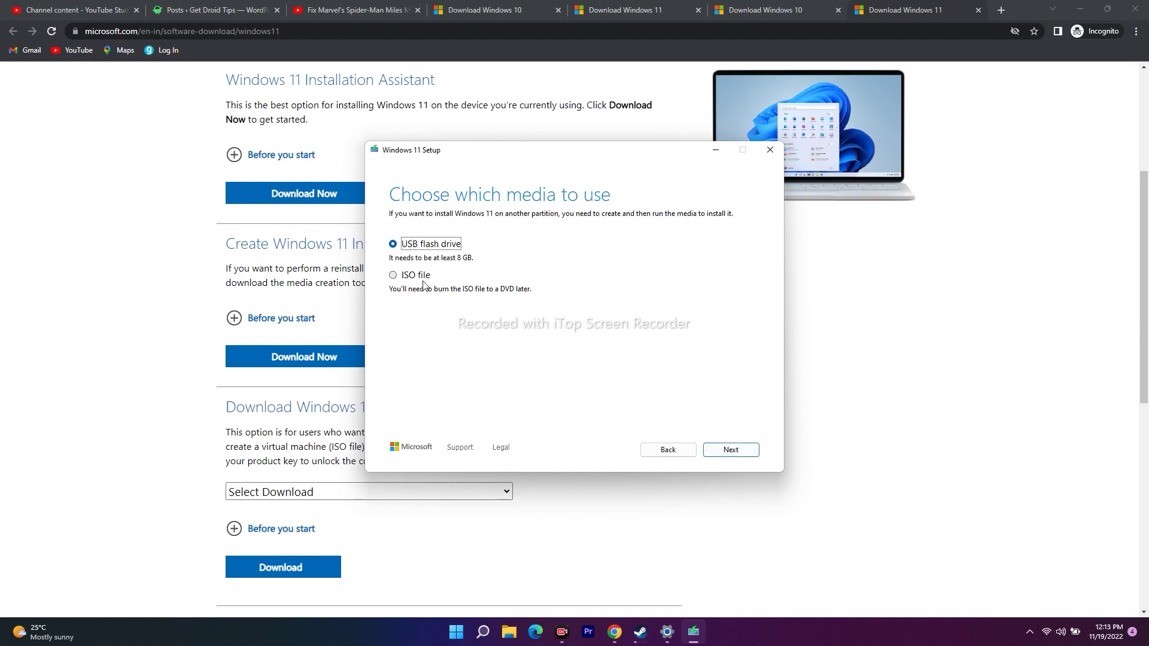
click(408, 275)
click(731, 450)
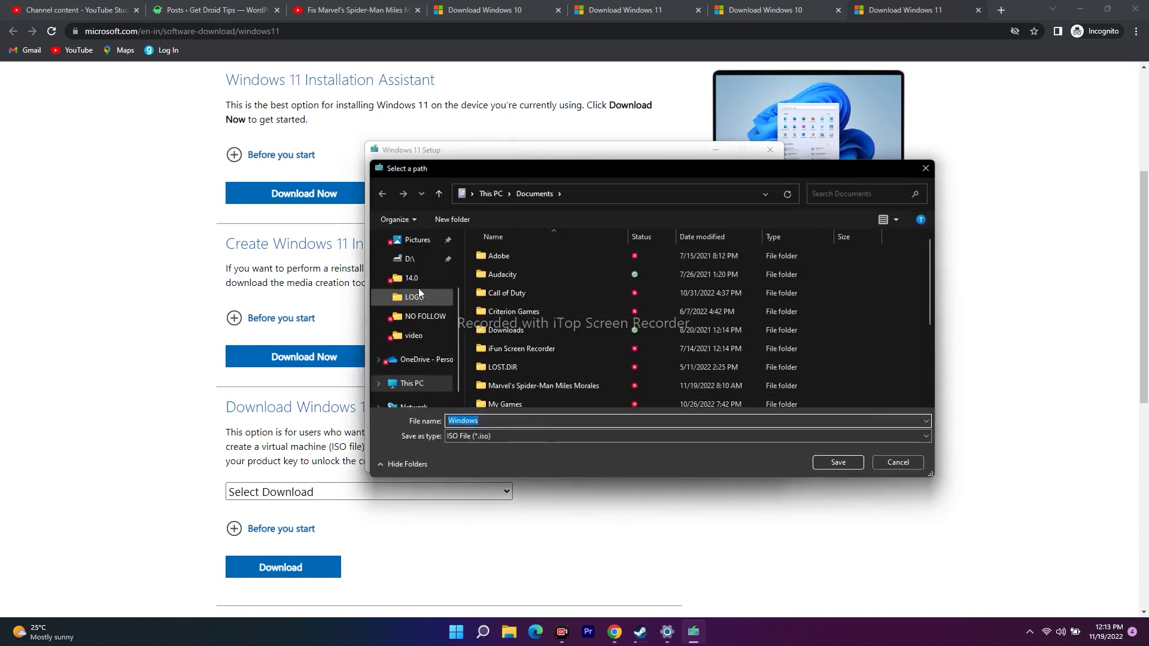
Step: Save the ISO file as Windows in the Desktop folder to start the Windows 11 download
scroll(421, 353, down, 1)
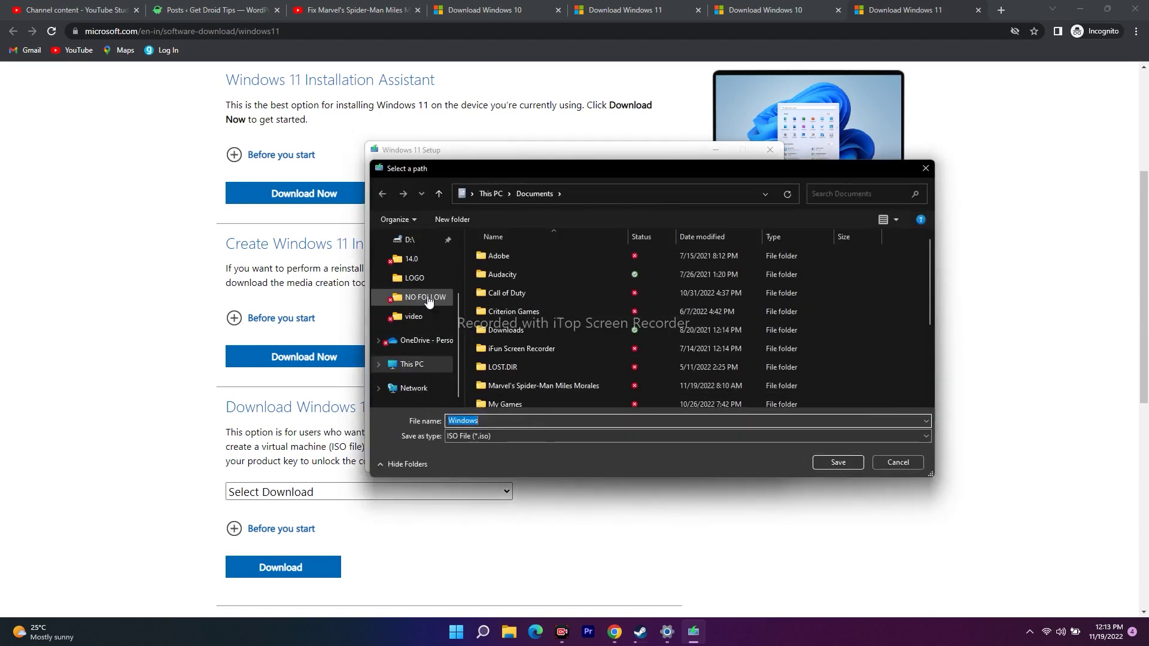
click(420, 365)
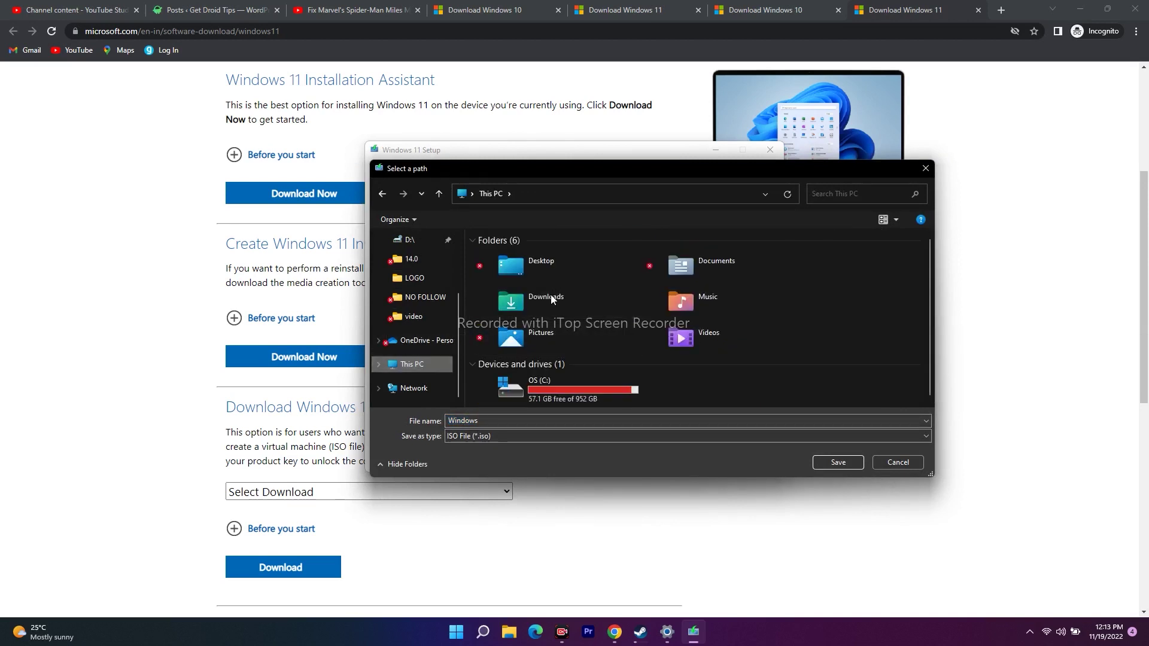
double_click(546, 268)
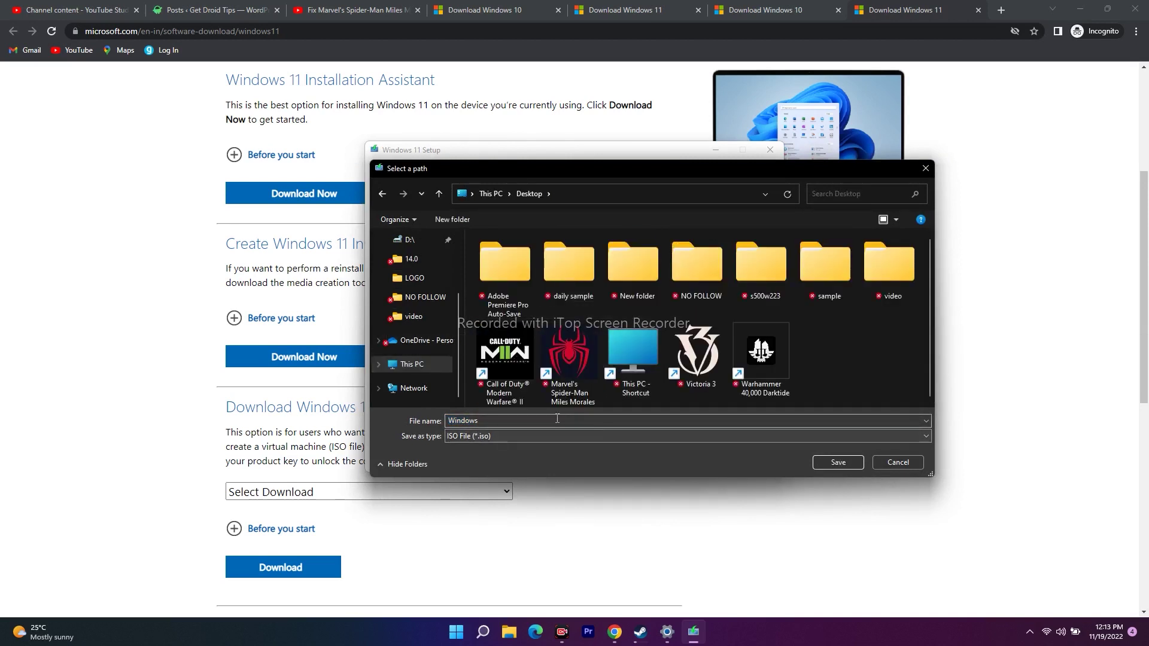
click(817, 462)
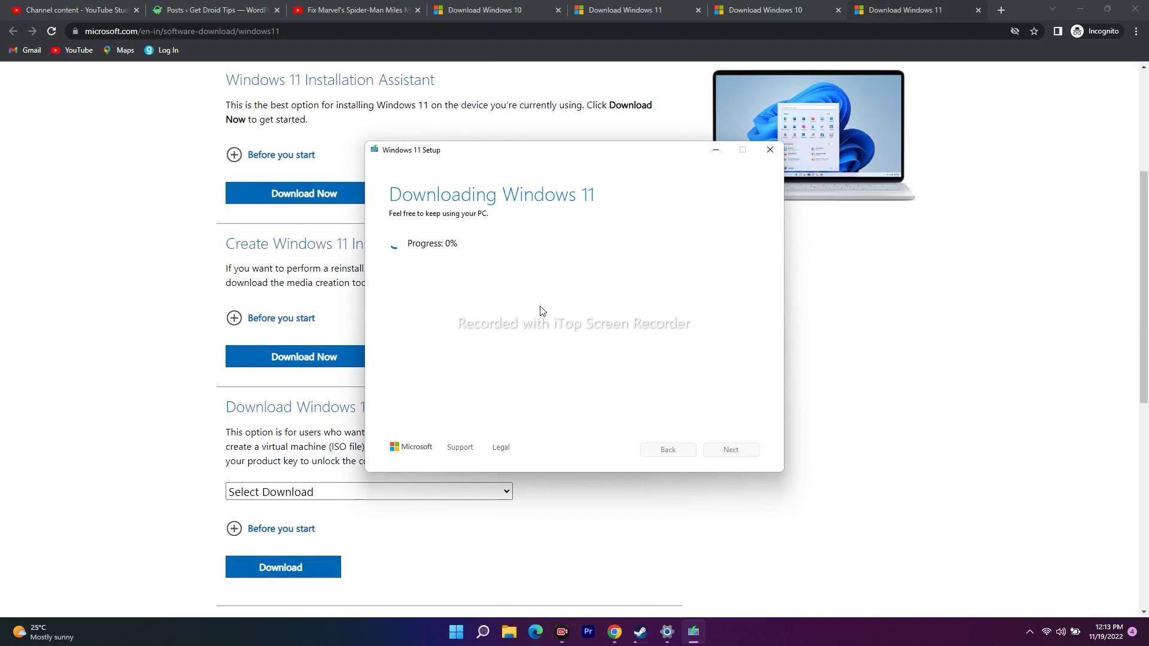
Step: Minimize Chrome and the Windows 11 Setup window, and switch to the Steam library
click(1084, 10)
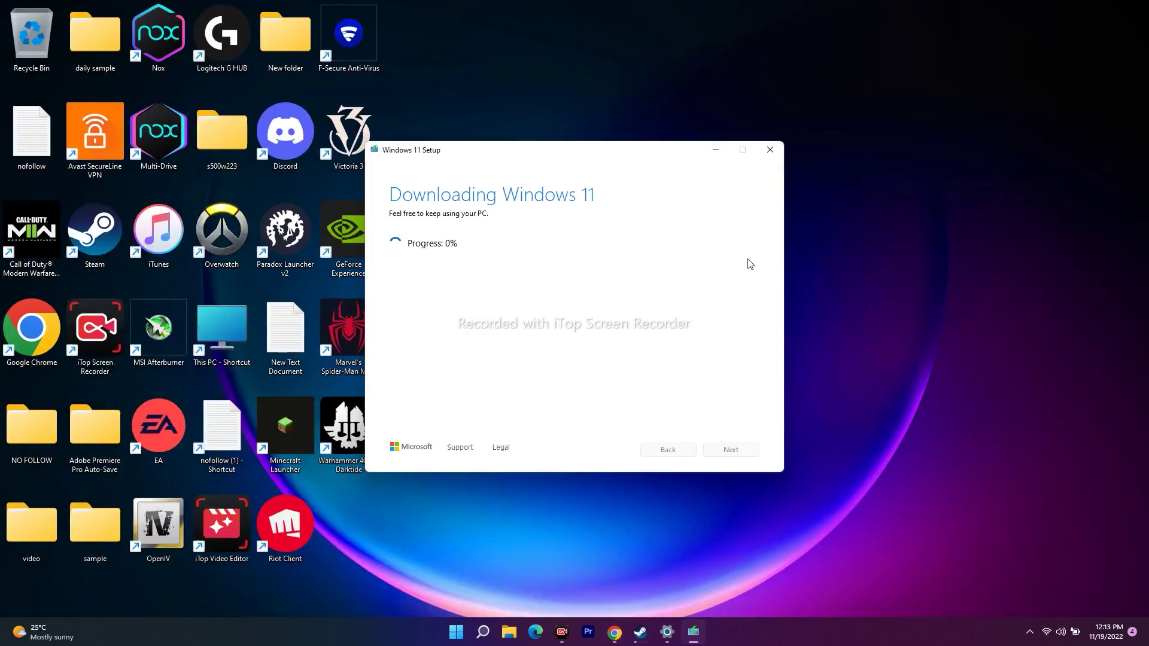
drag(584, 155, 790, 93)
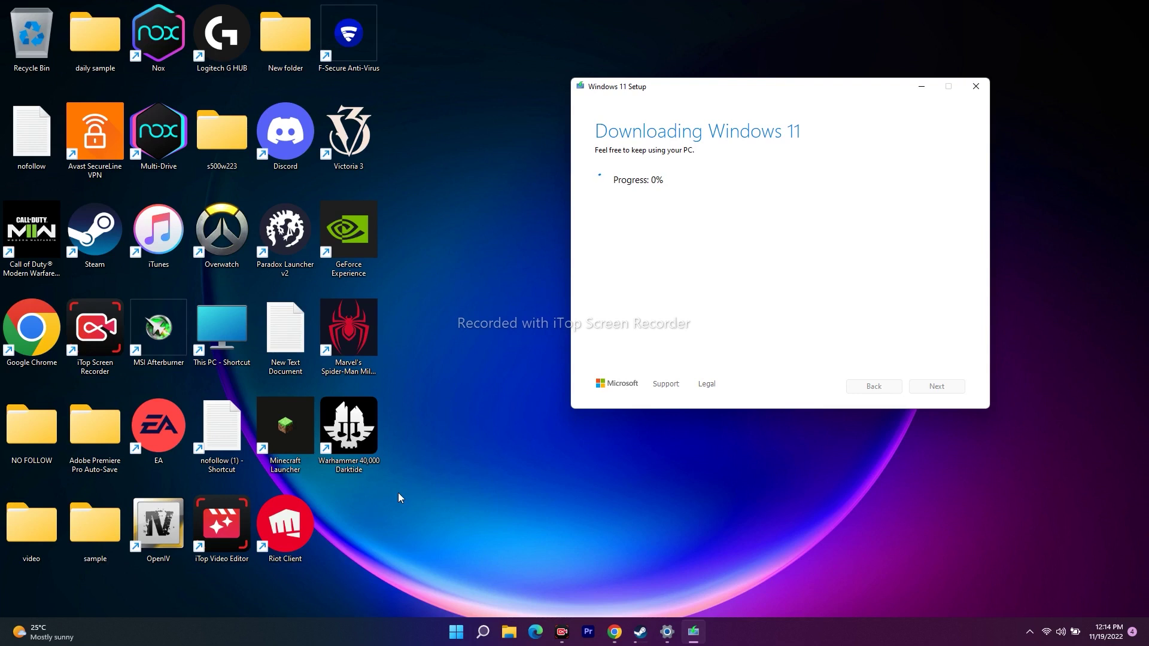
click(921, 86)
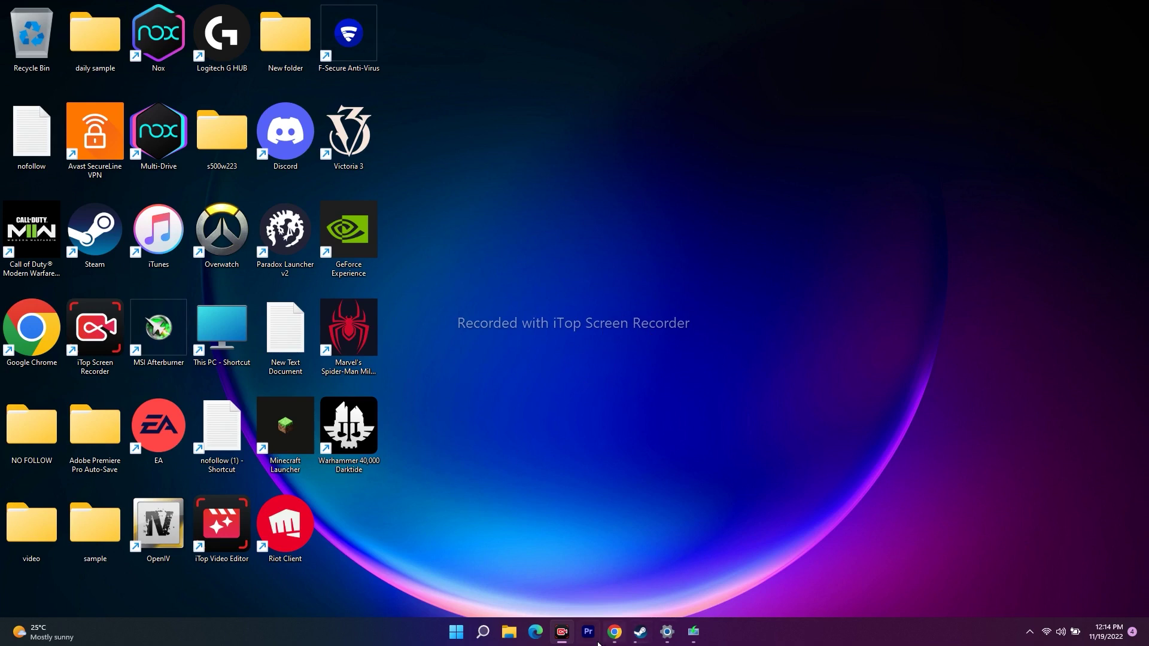
click(640, 632)
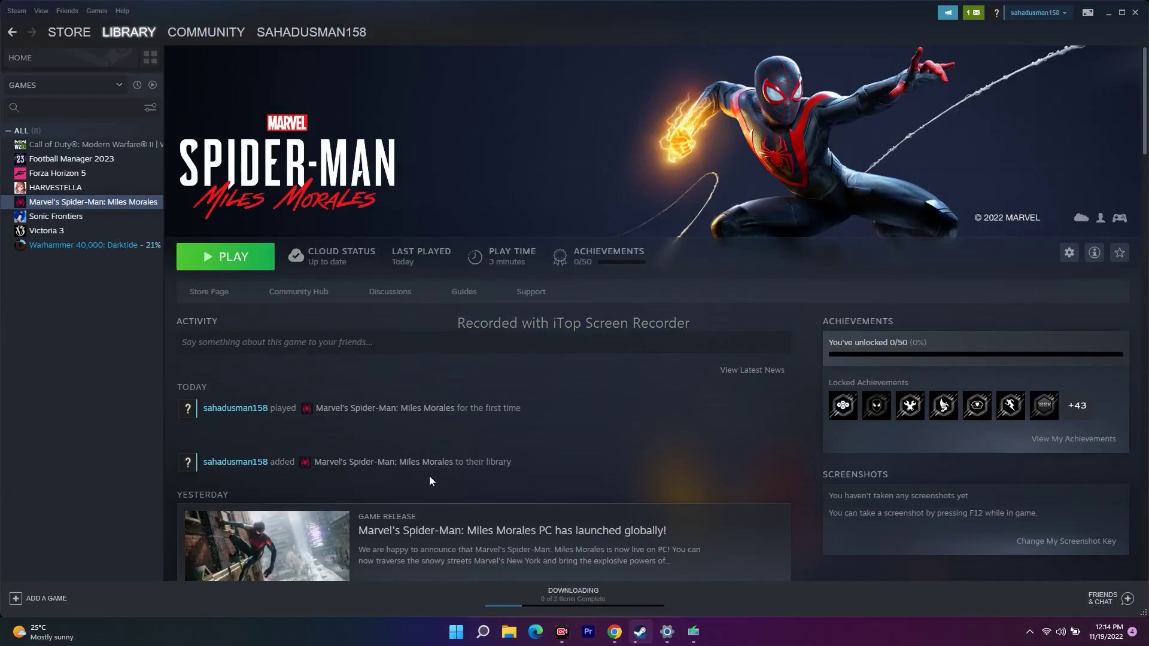